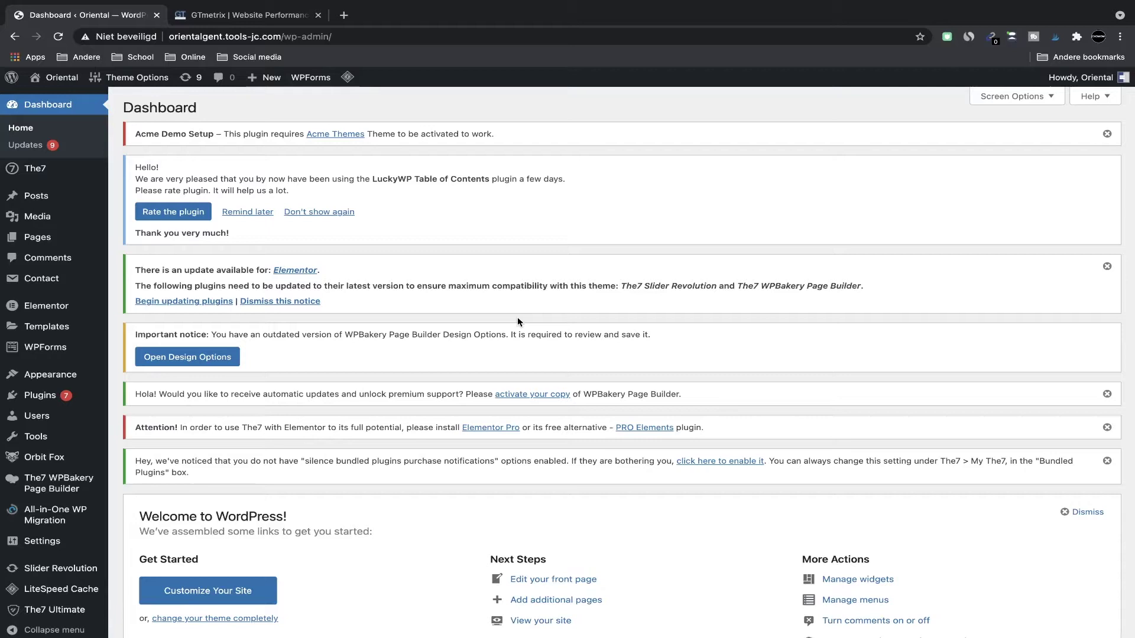
Step: Open the Oriental restaurant site's homepage and scroll through it
click(44, 83)
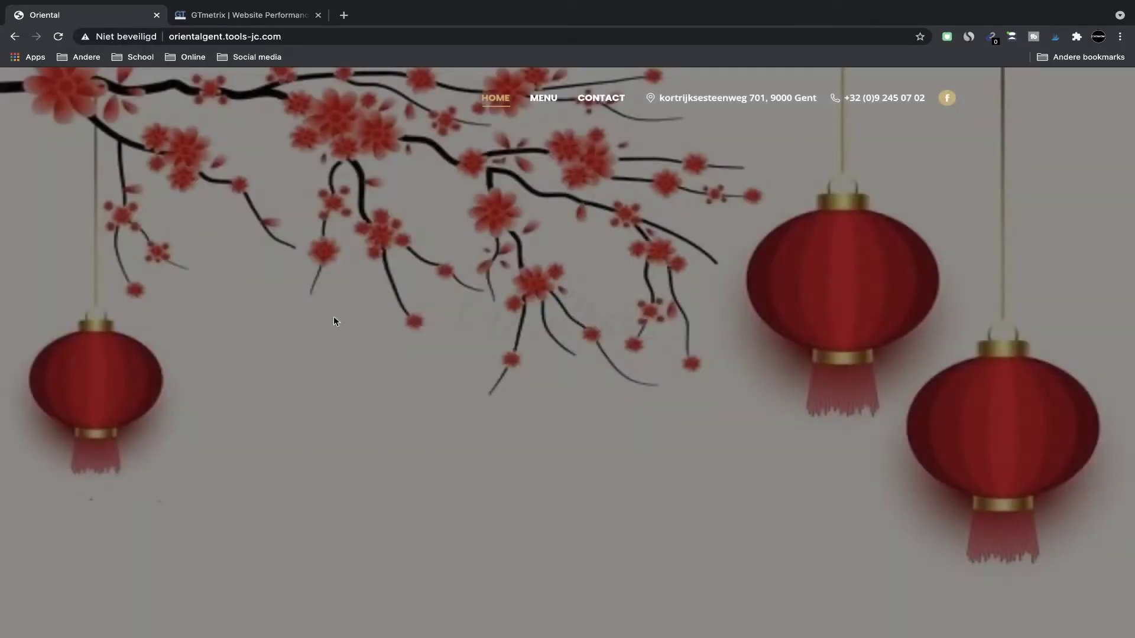
scroll(696, 516, down, 2)
scroll(696, 522, down, 8)
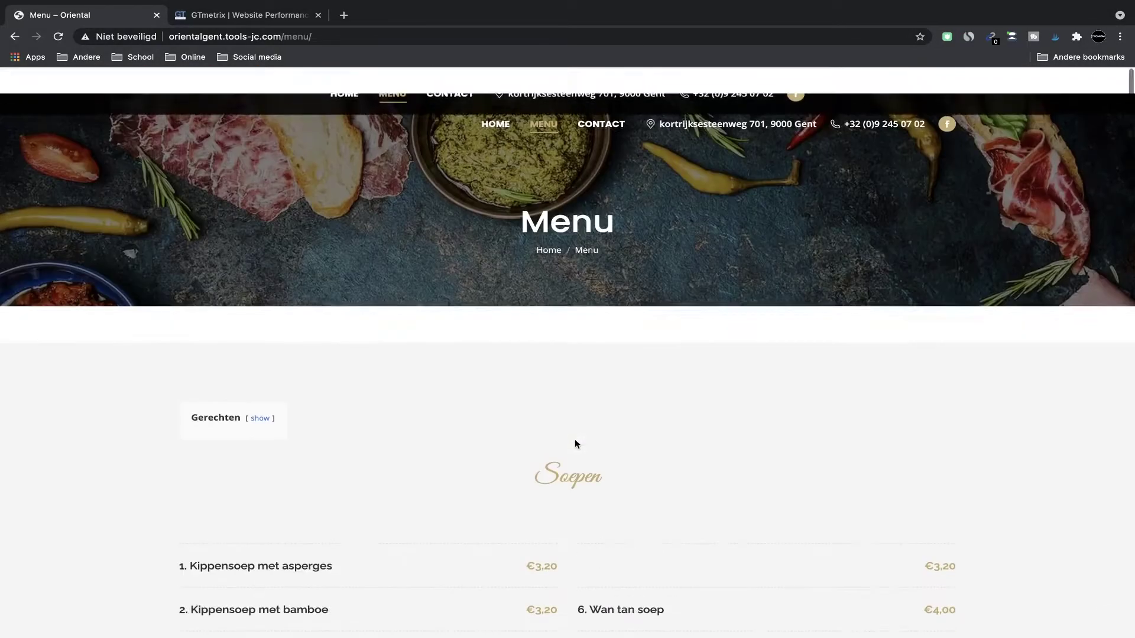
Step: Go to the Contact page and look over the Gent address, phone and opening hours
click(595, 99)
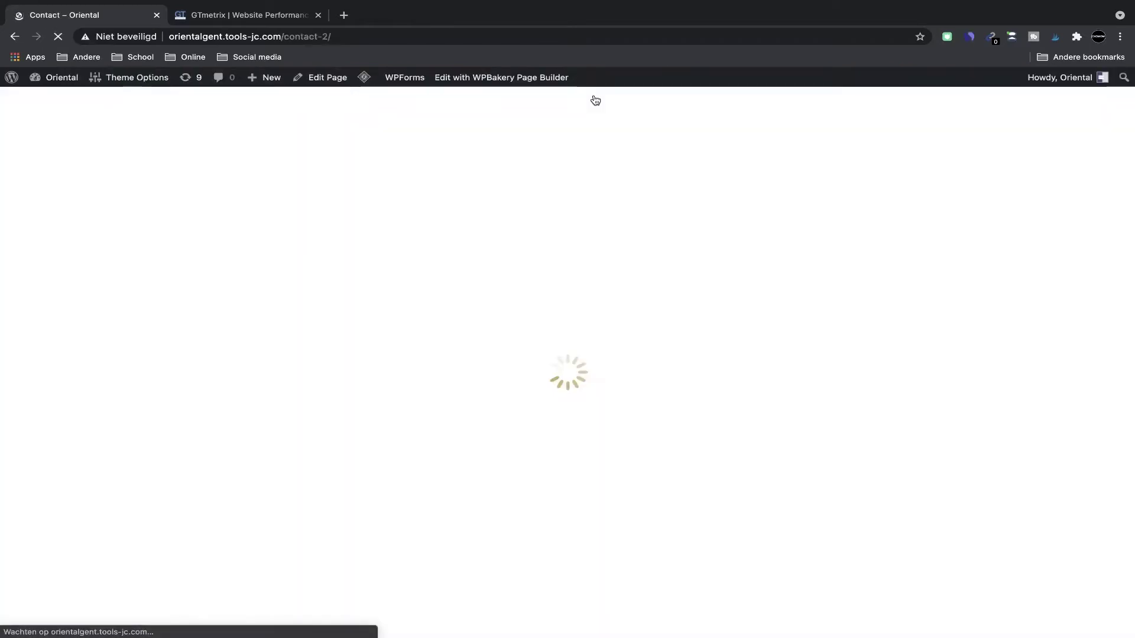
scroll(459, 515, down, 10)
scroll(461, 516, up, 10)
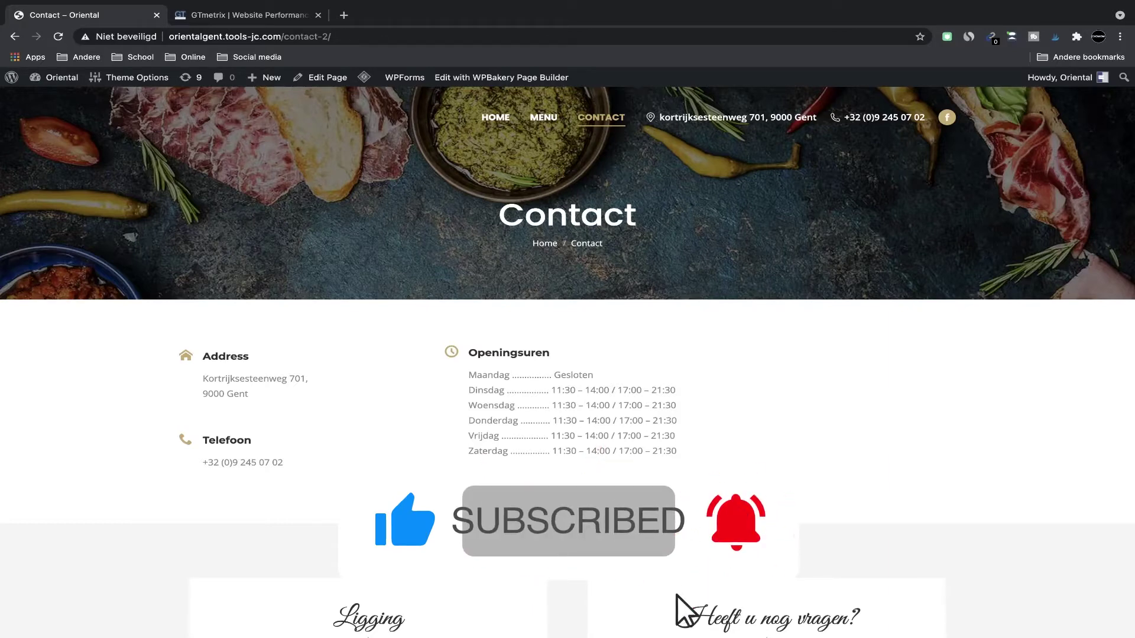
scroll(459, 511, down, 2)
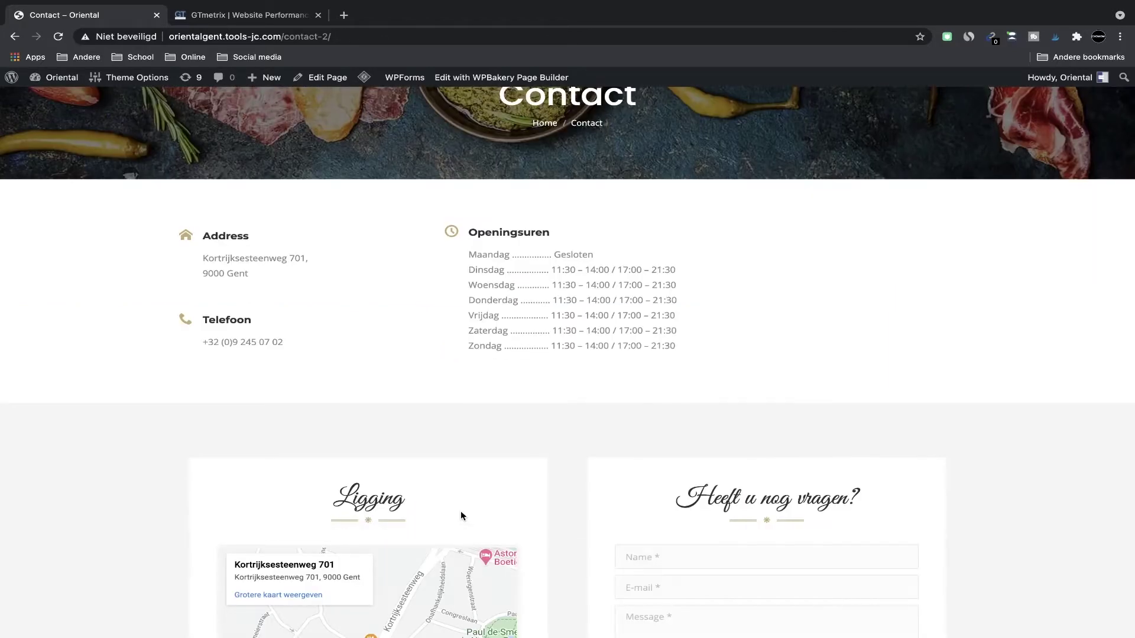
scroll(459, 510, up, 2)
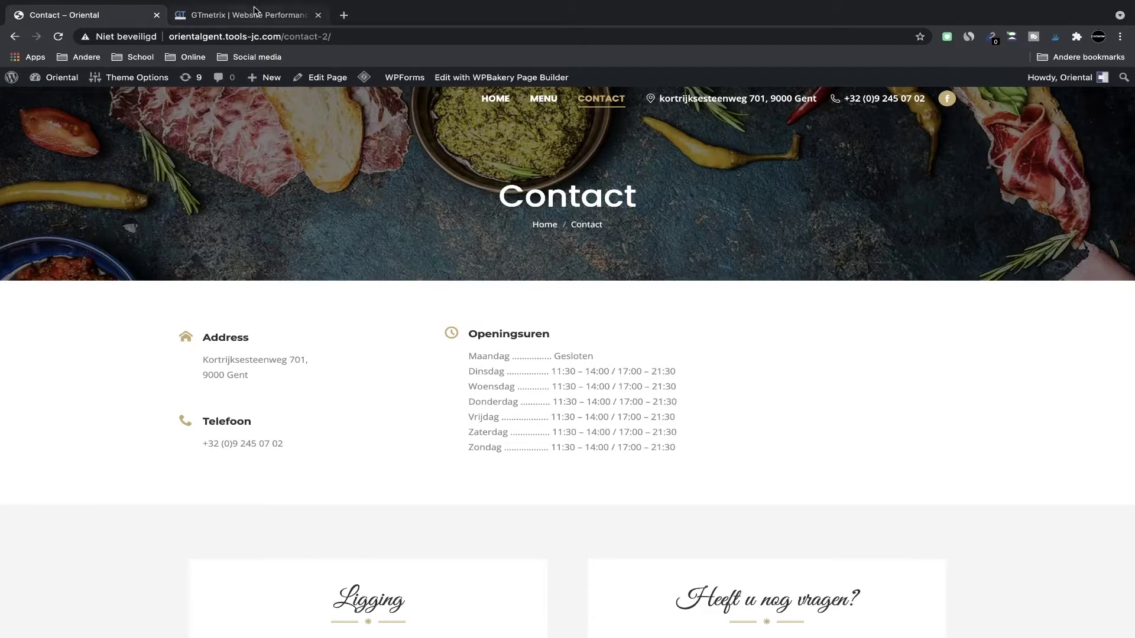
Step: Copy the orientalgent.tools-jc.com domain into GTmetrix's site test field
click(254, 36)
click(269, 37)
drag(281, 37, 124, 44)
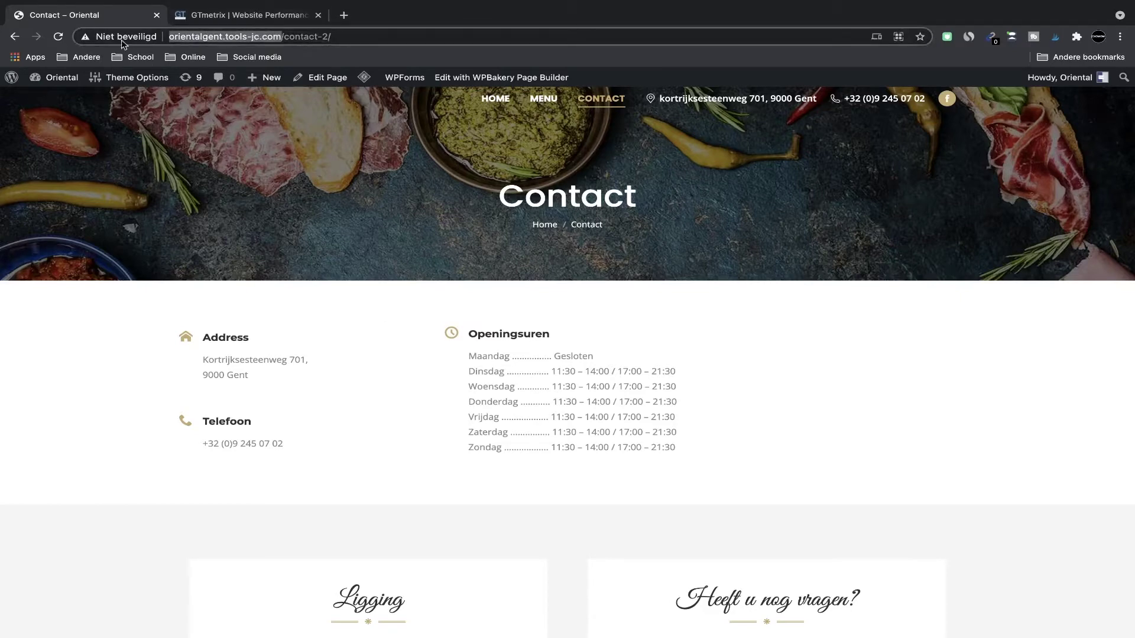
key(super+c)
click(220, 12)
click(324, 397)
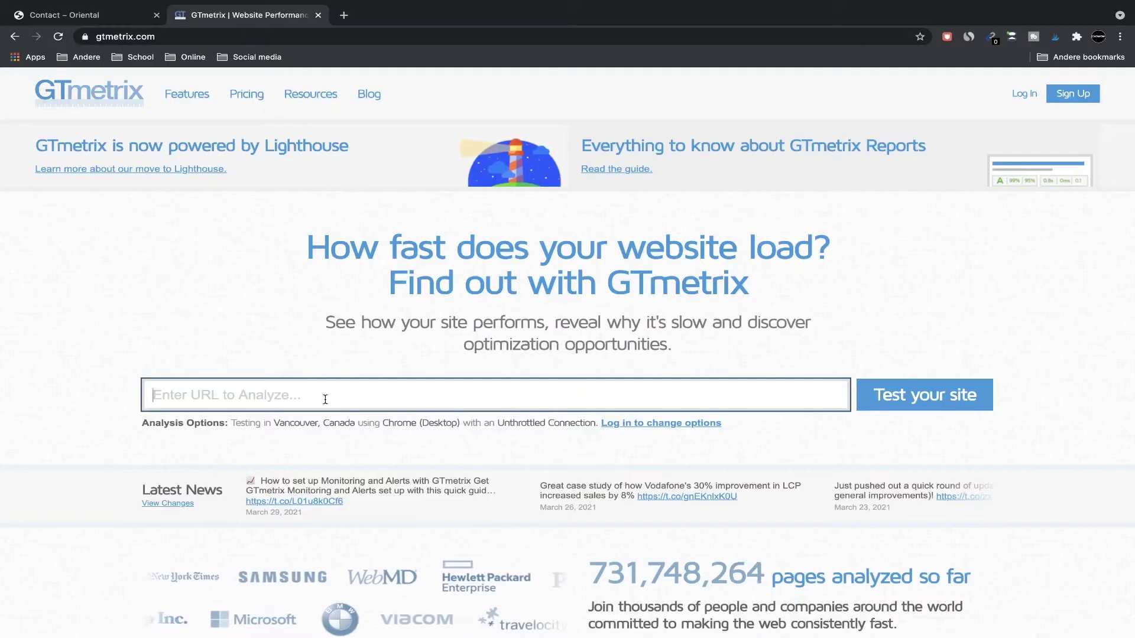
key(super+v)
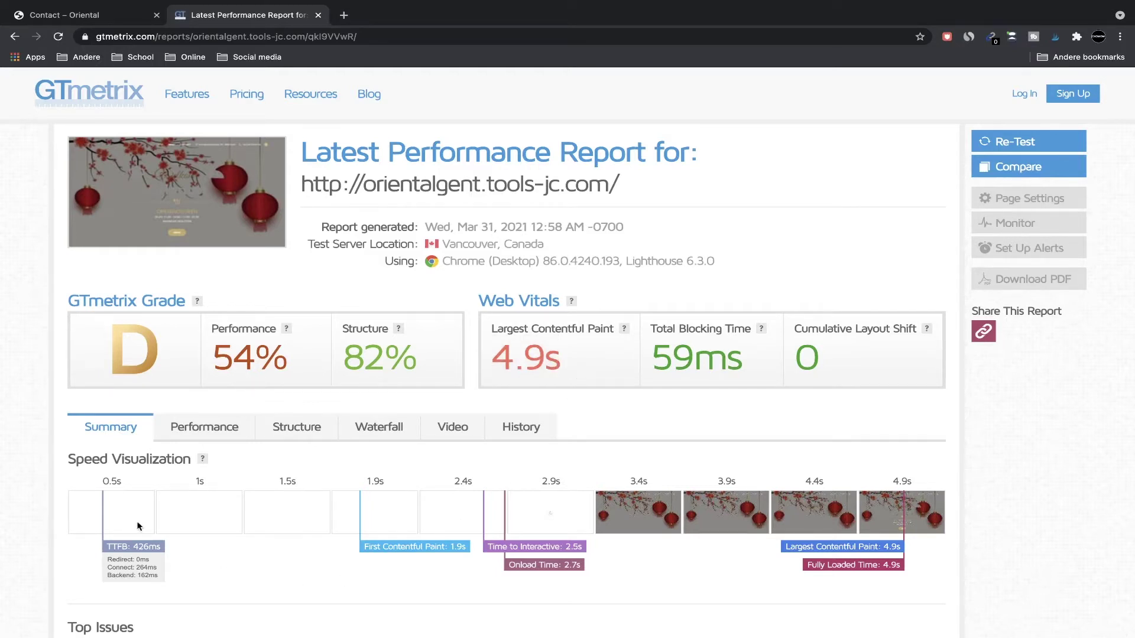
Step: Review the GTmetrix report: grade D, 54% performance, 82% structure
scroll(134, 512, down, 1)
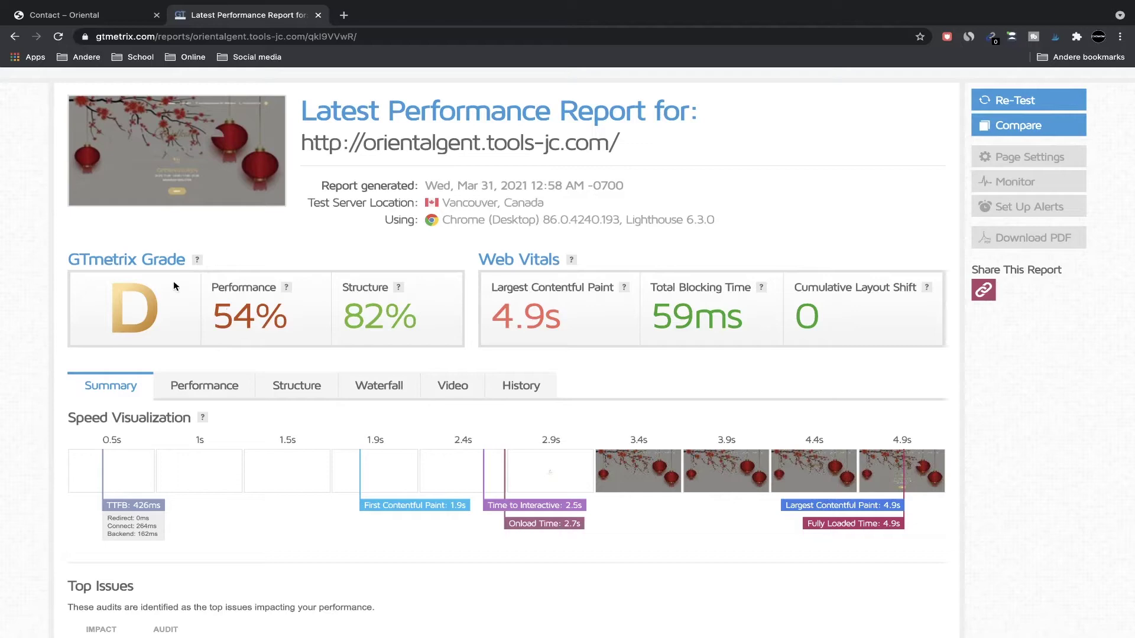
scroll(326, 353, down, 4)
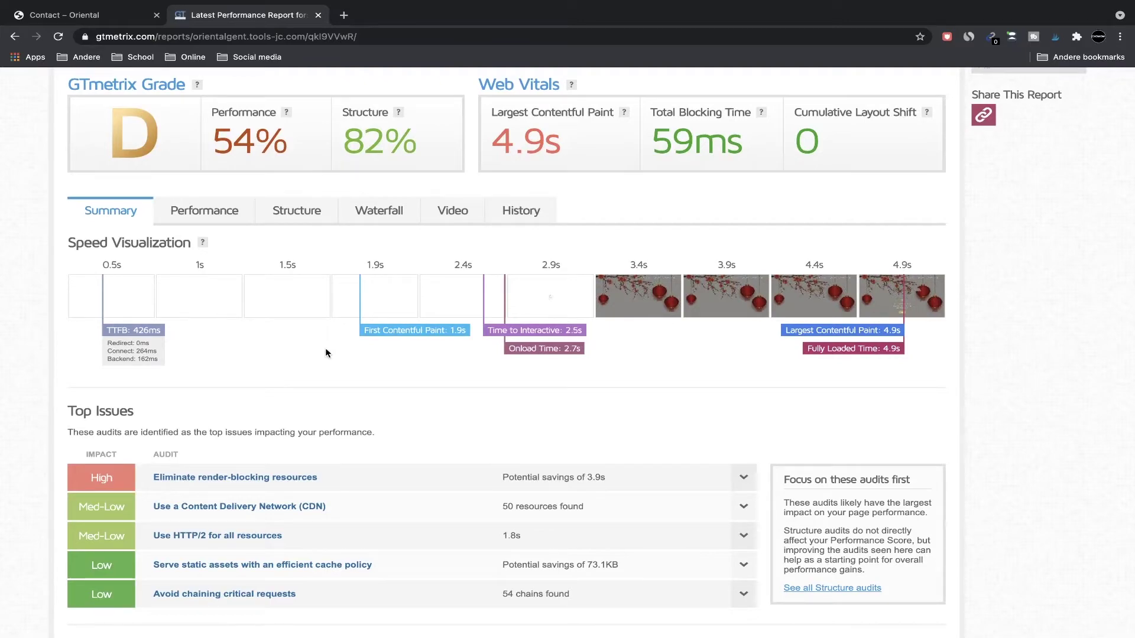
scroll(325, 354, down, 8)
scroll(377, 406, up, 4)
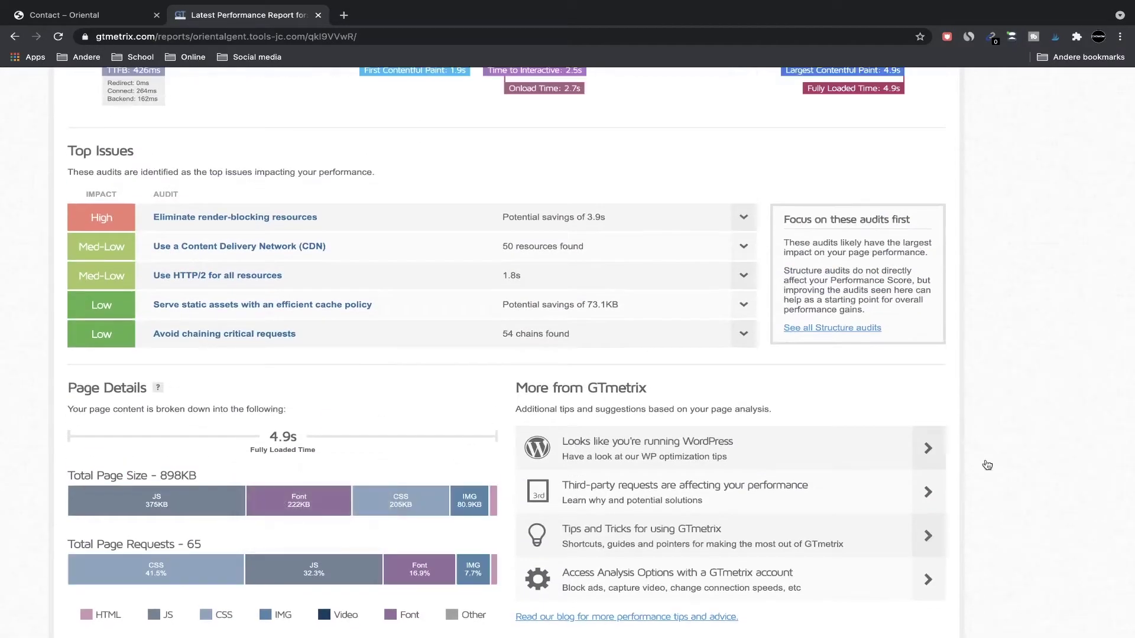
scroll(987, 465, up, 10)
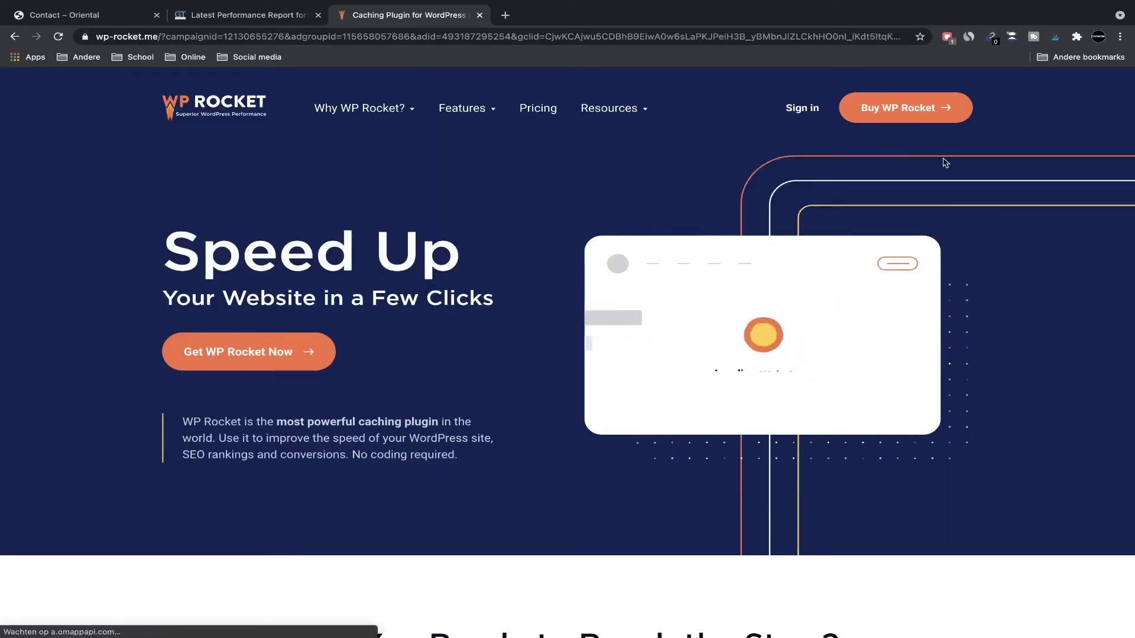
Step: Compare WP Rocket's Single $49, Plus $99 and Infinite $249 yearly licences on the pricing page
click(537, 108)
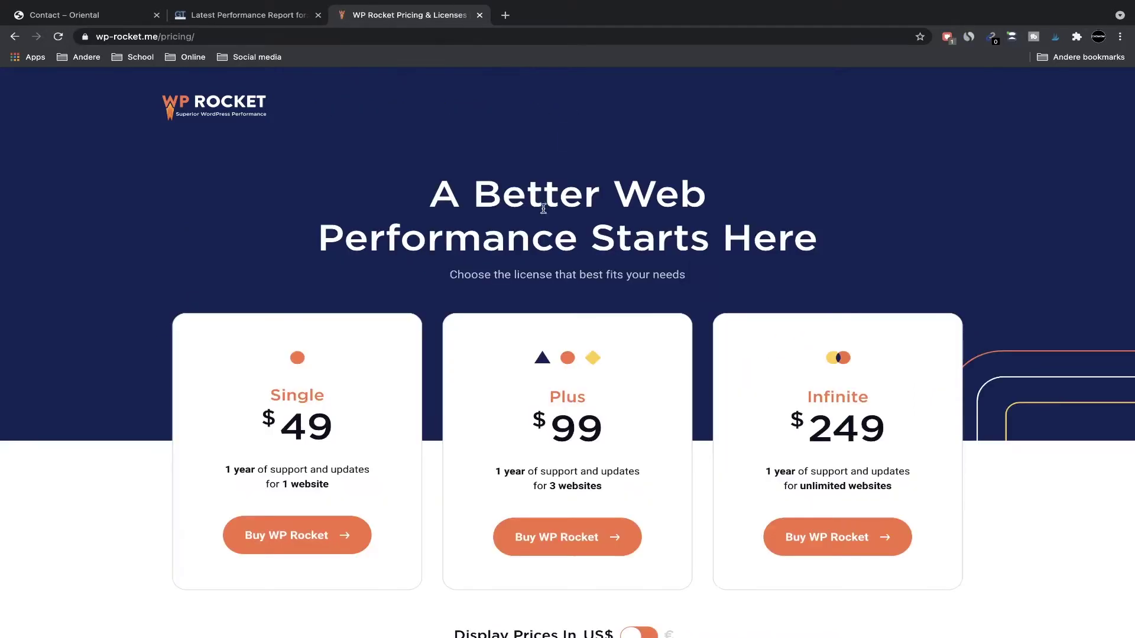
scroll(543, 208, down, 1)
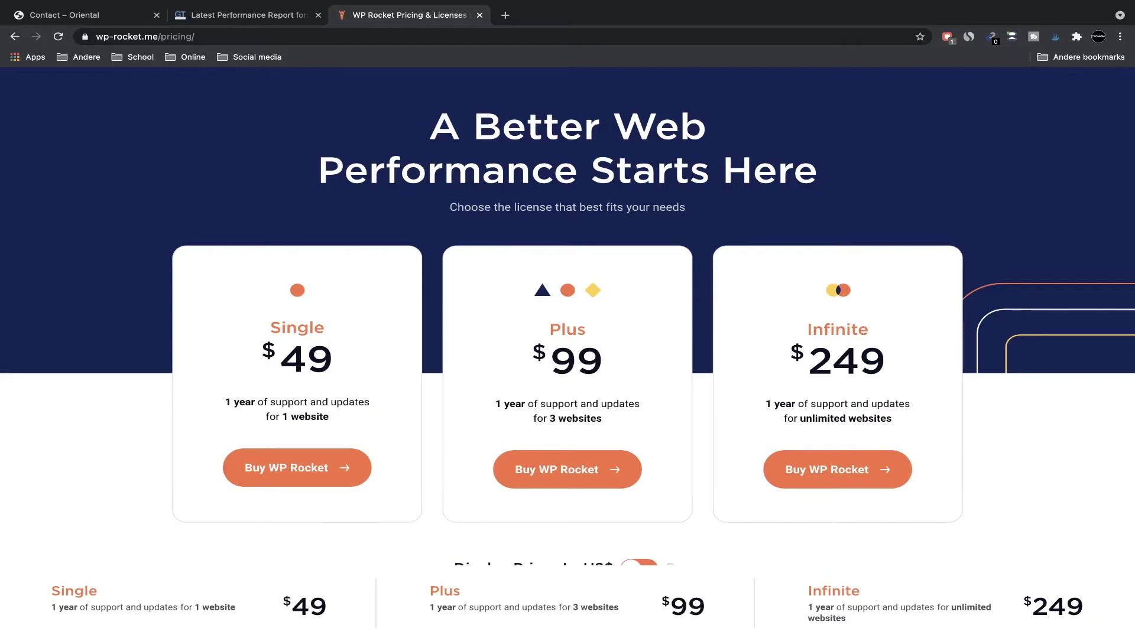
scroll(276, 179, up, 1)
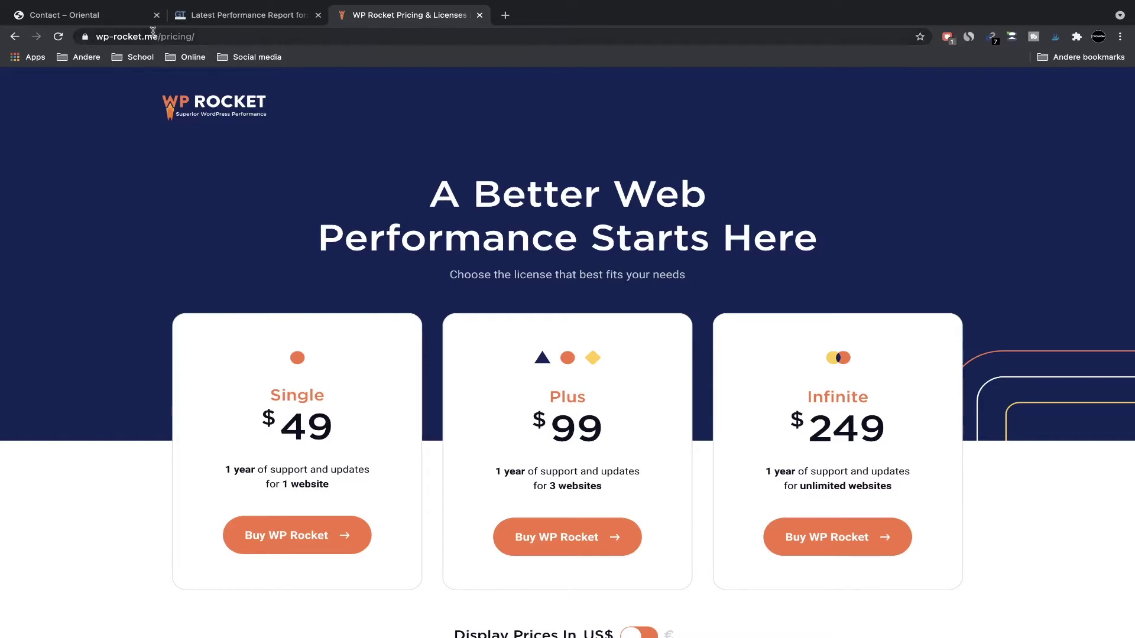
Step: Go to the Upload Plugin page under Plugins > Add New in the WordPress dashboard
click(132, 22)
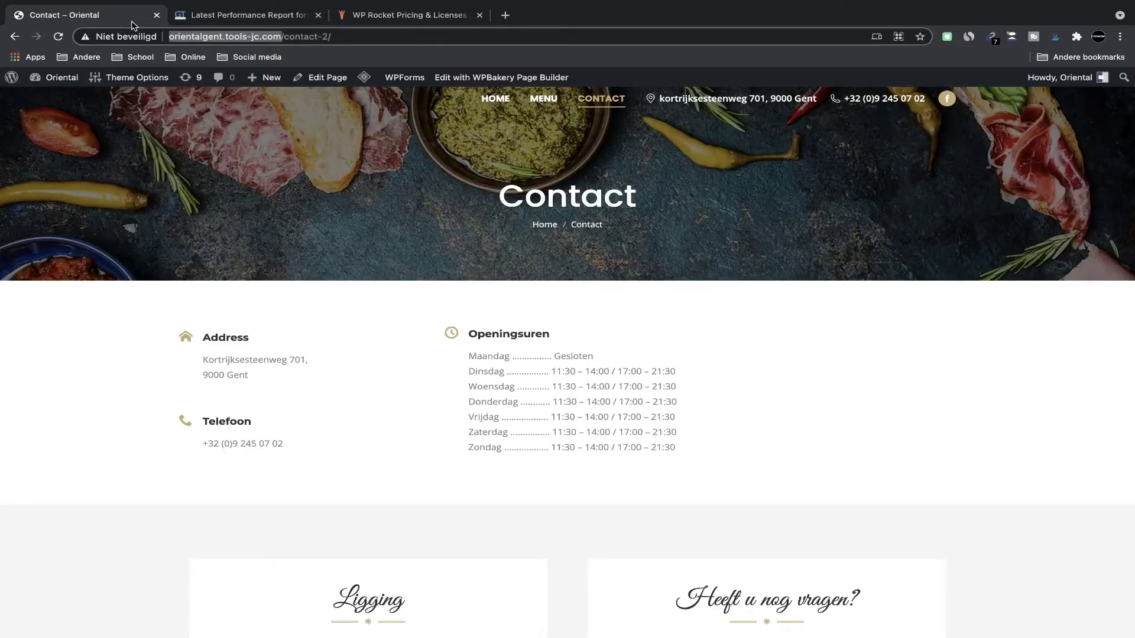
click(62, 82)
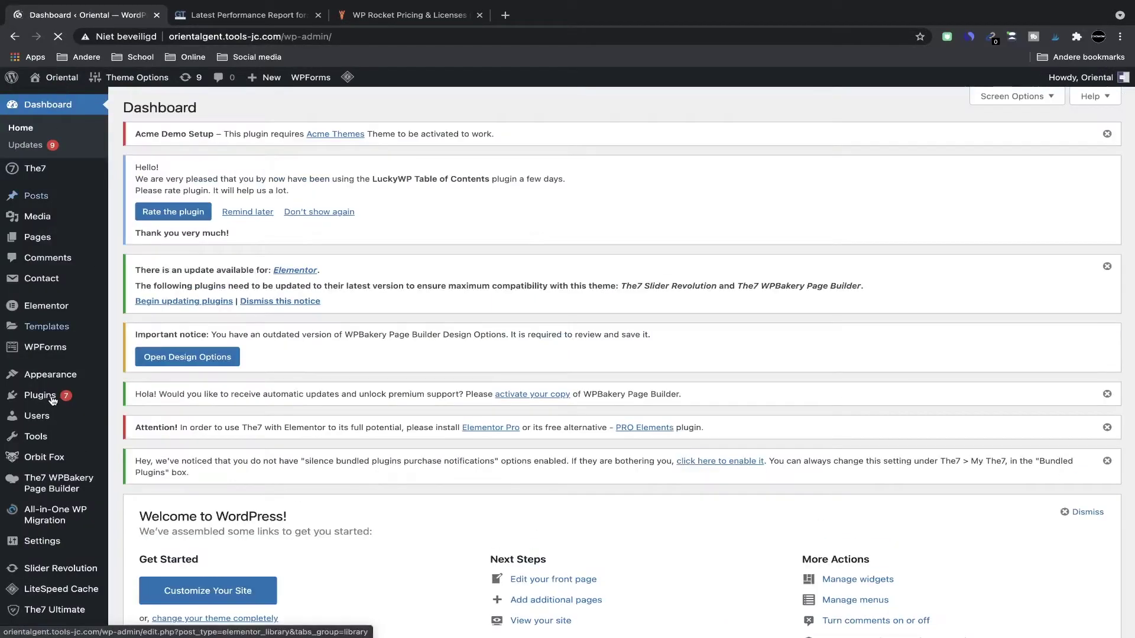
mouse_move(53, 401)
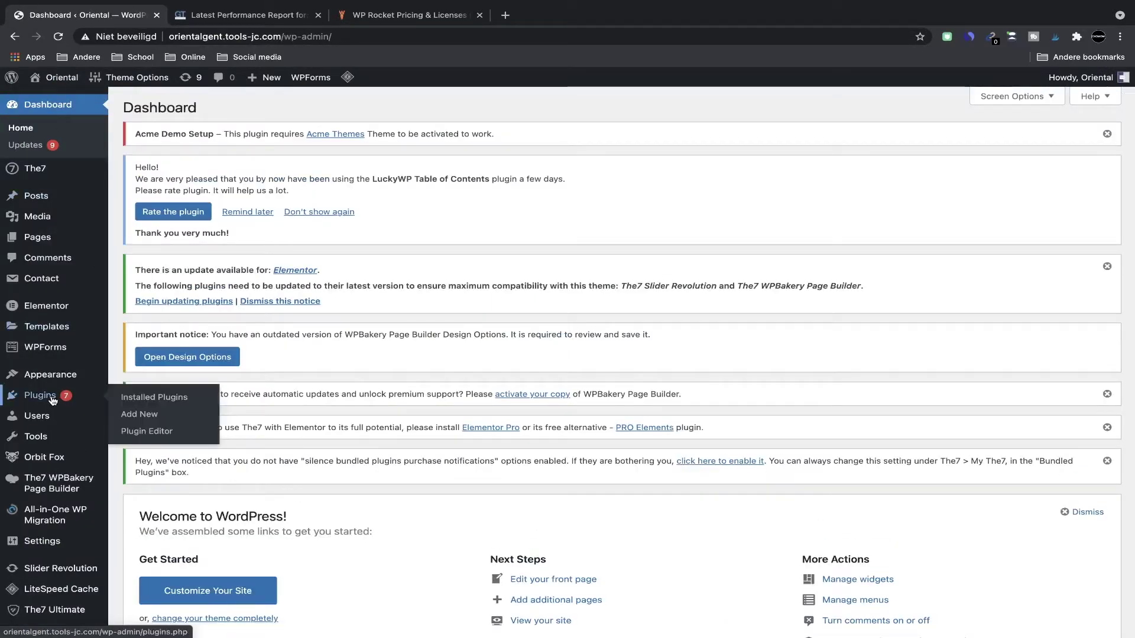
click(139, 414)
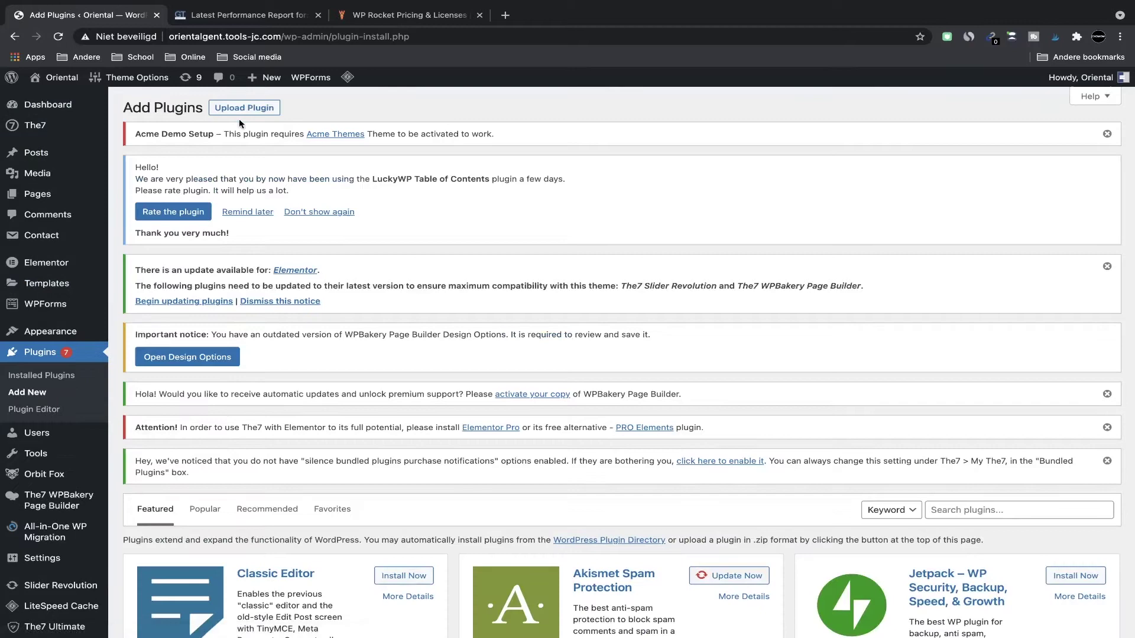
click(242, 110)
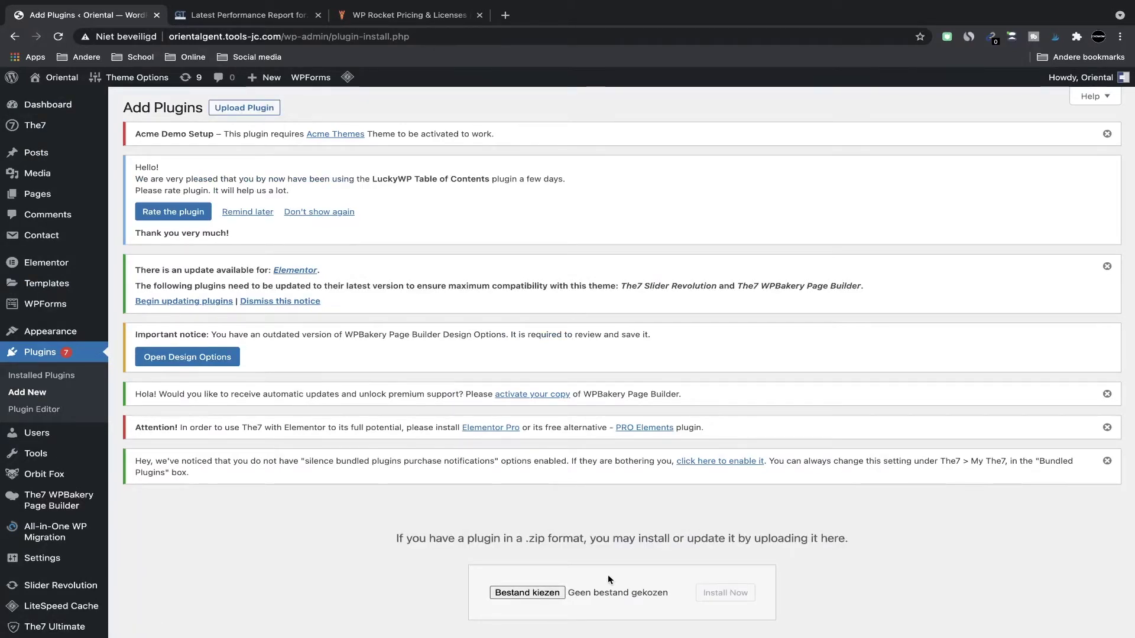
Step: Drop wp-rocket.zip from Finder onto the upload field and install it
key(ctrl+Up)
drag(490, 43, 608, 45)
click(608, 44)
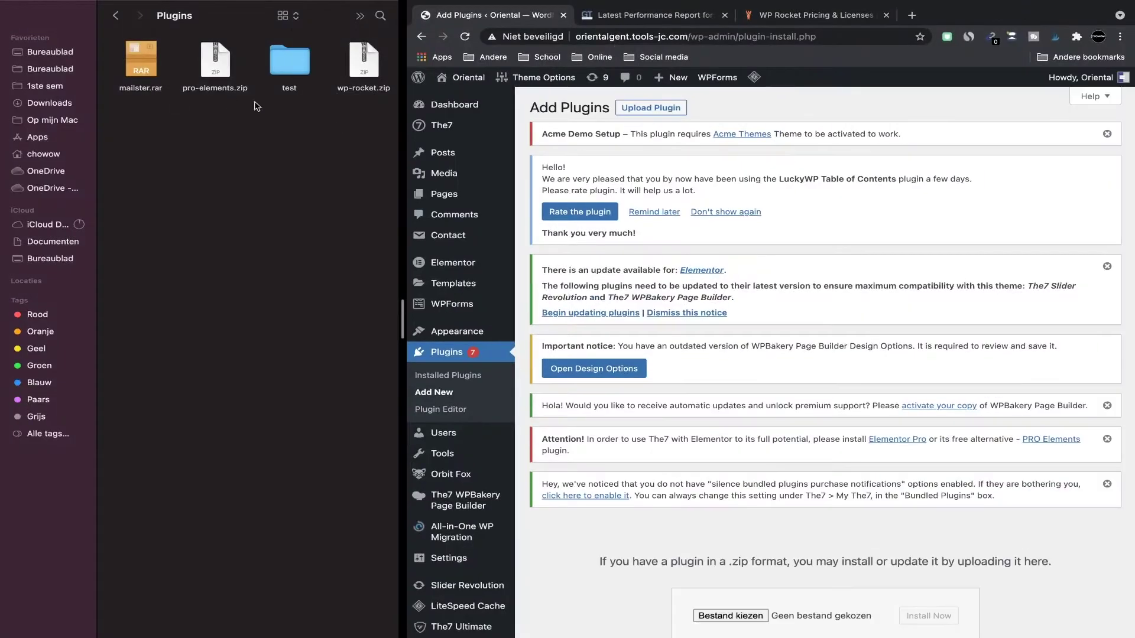
drag(357, 65, 743, 609)
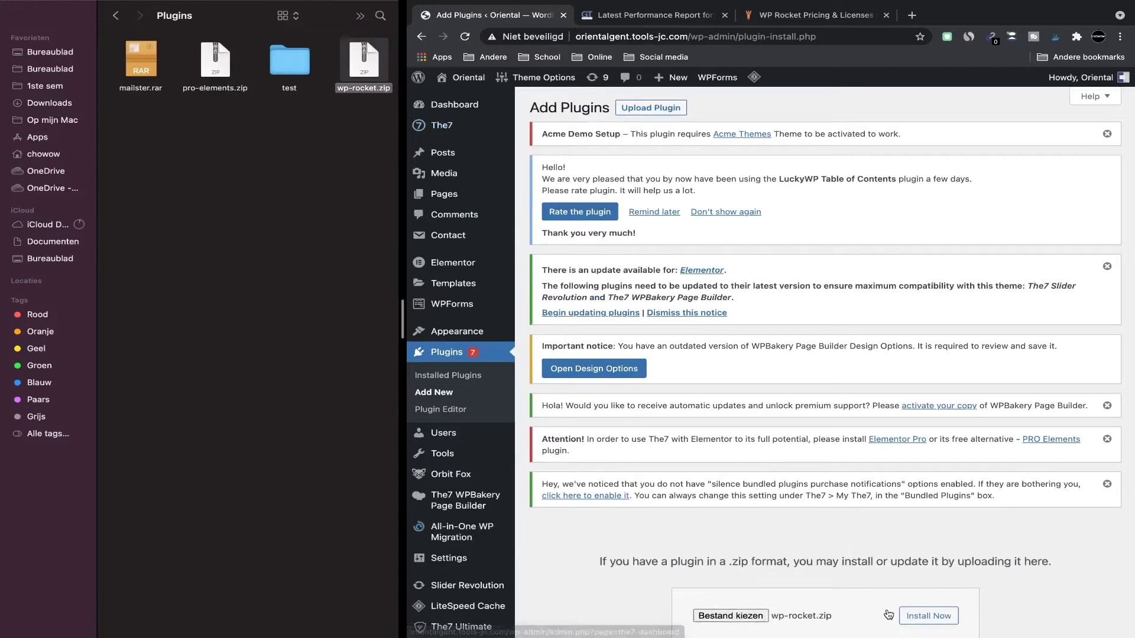
click(920, 616)
scroll(828, 473, down, 3)
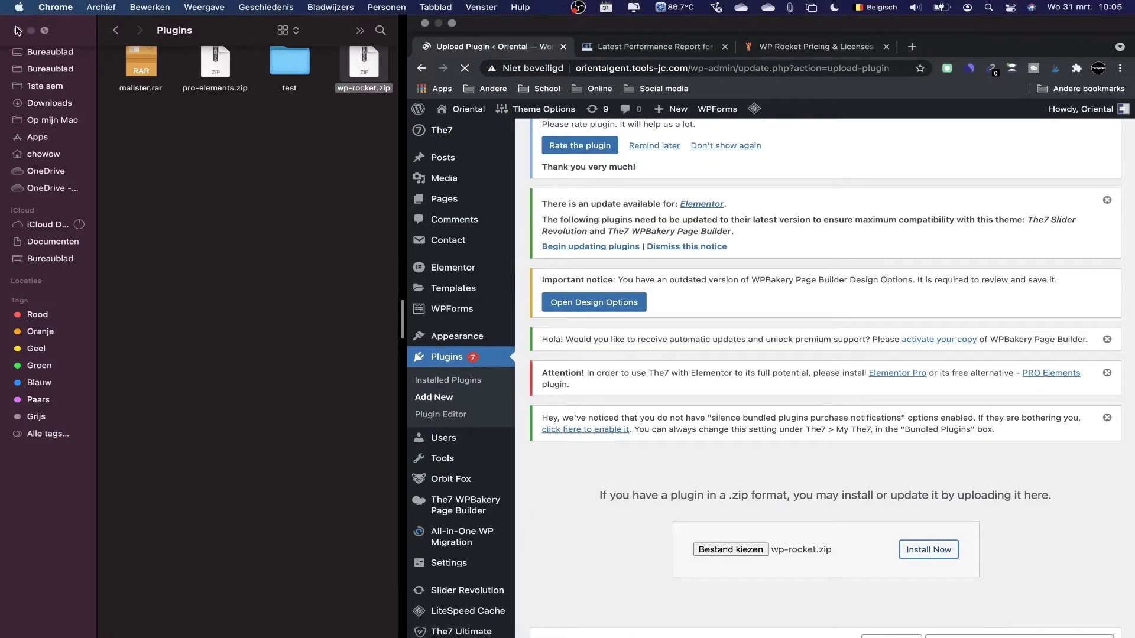
click(17, 15)
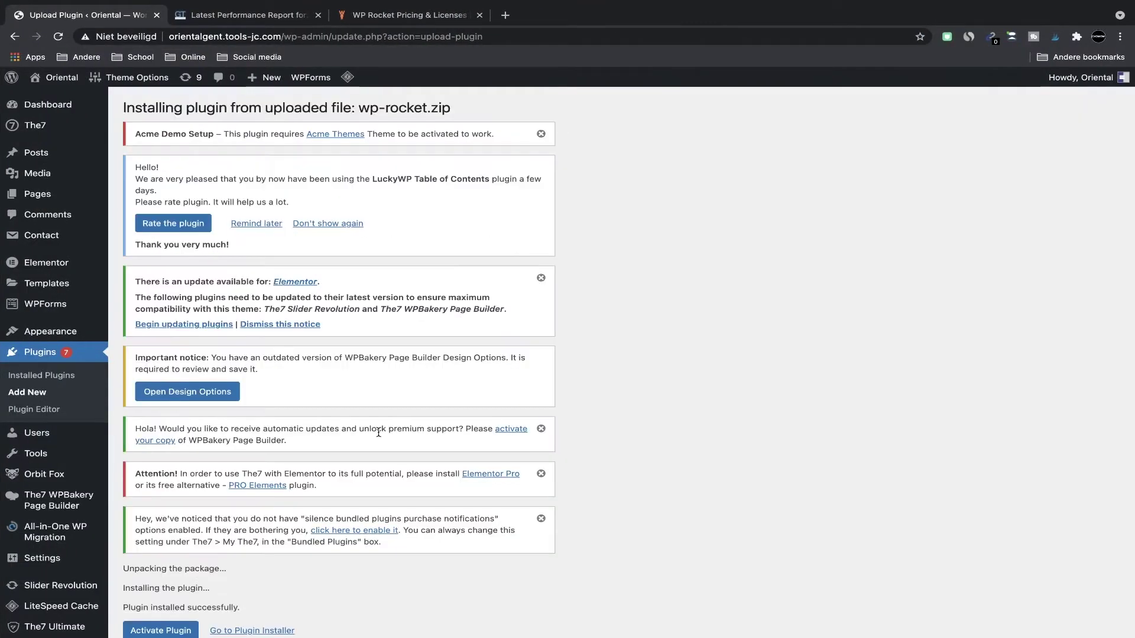
click(160, 630)
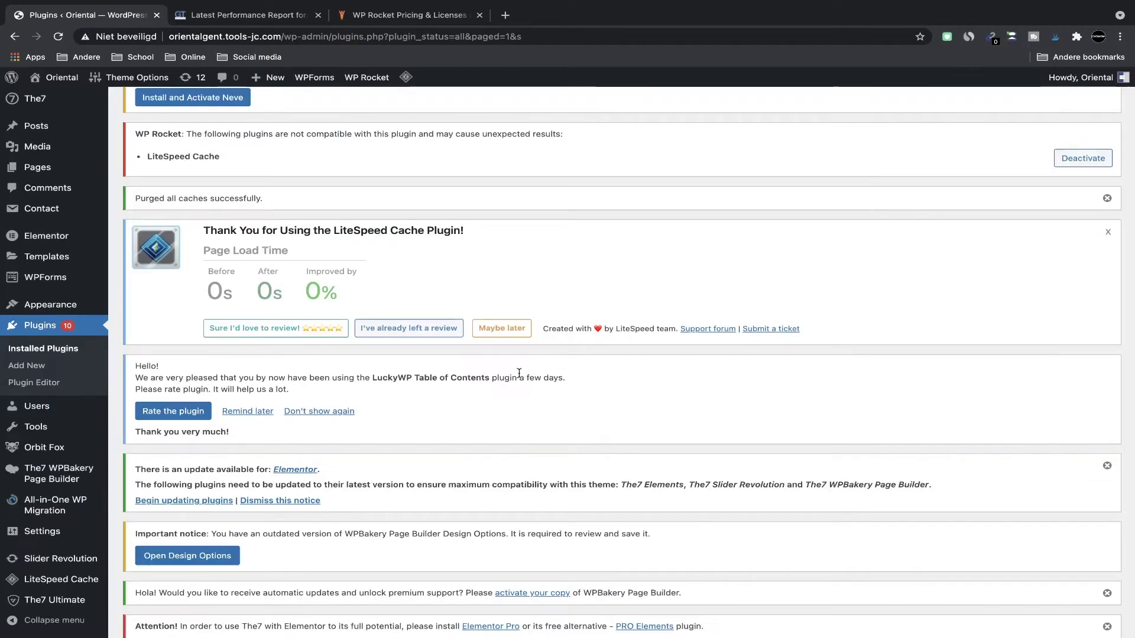
mouse_move(42, 531)
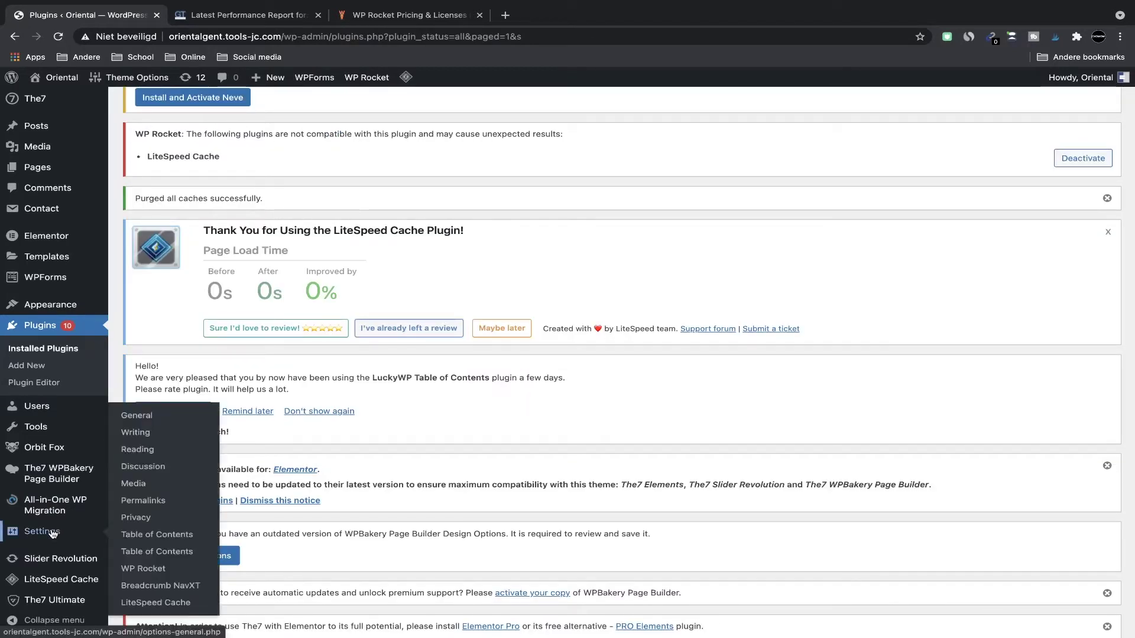
click(164, 569)
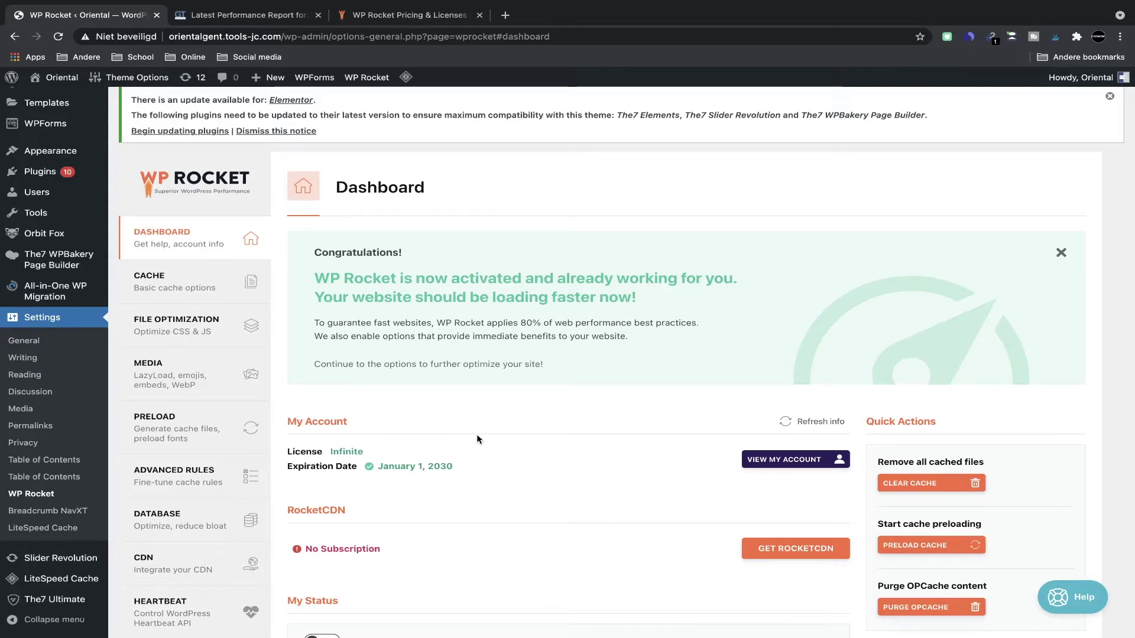
scroll(477, 438, down, 2)
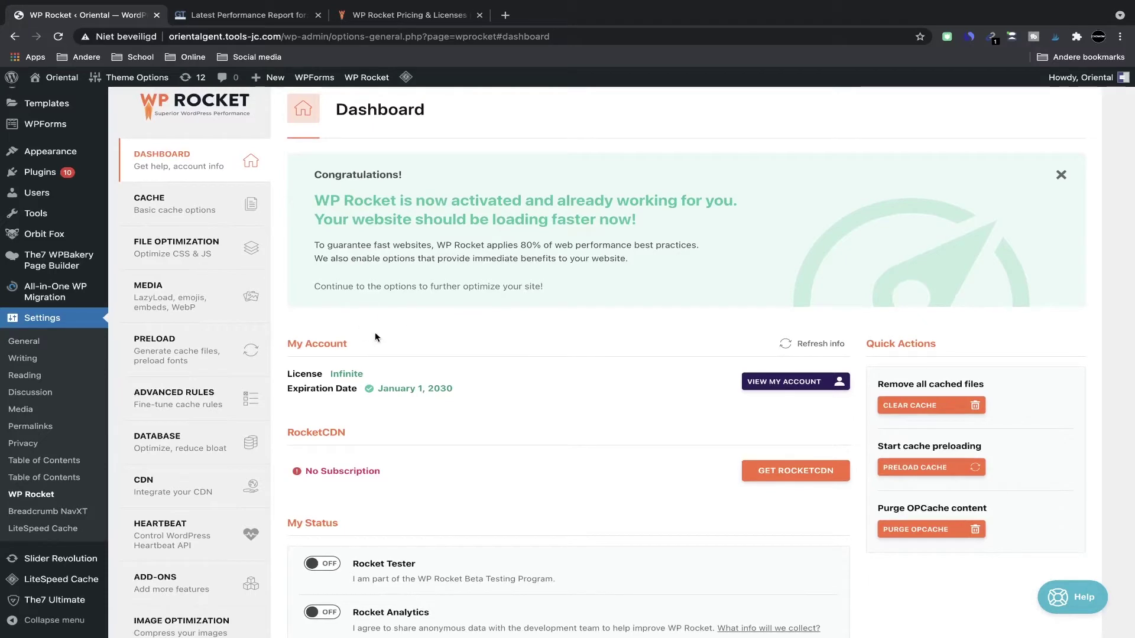
scroll(375, 334, down, 5)
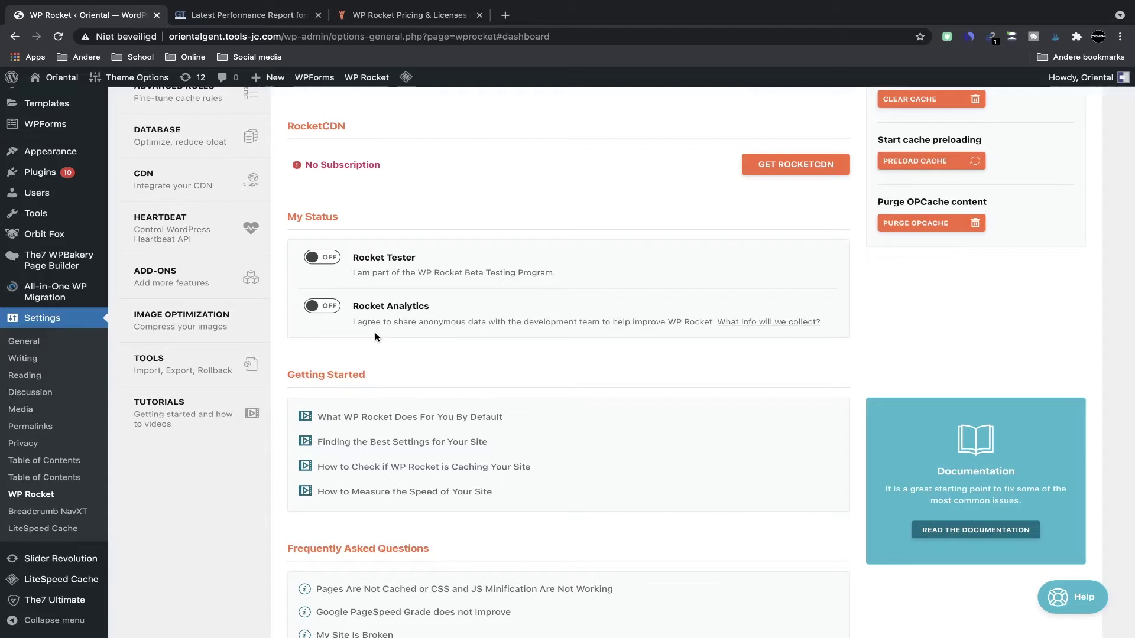
scroll(375, 337, up, 1)
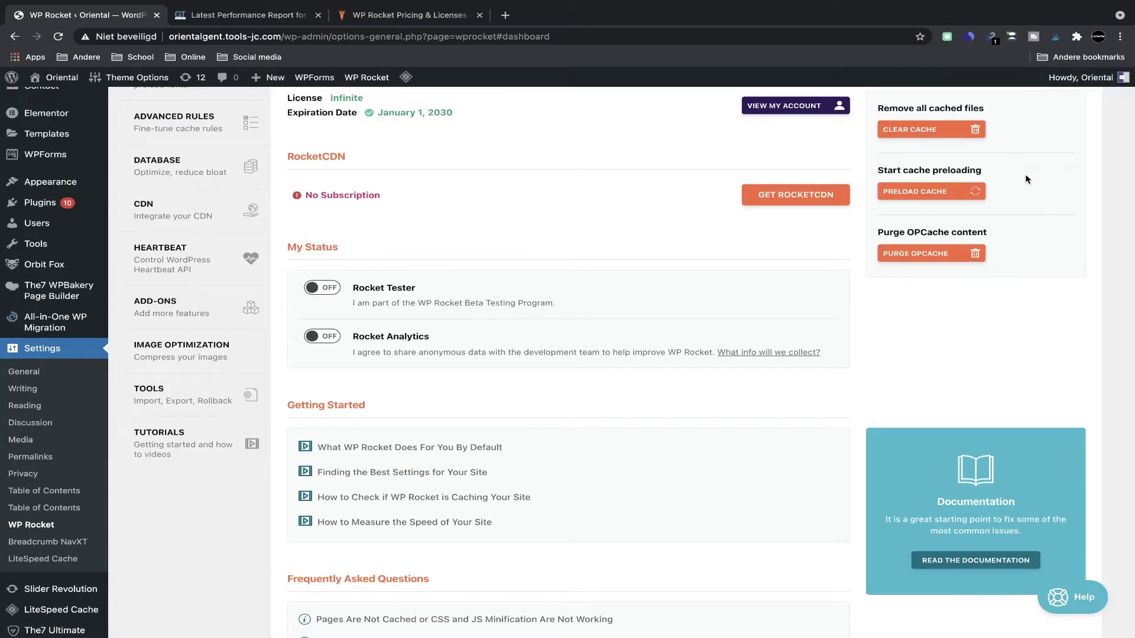
scroll(633, 329, up, 5)
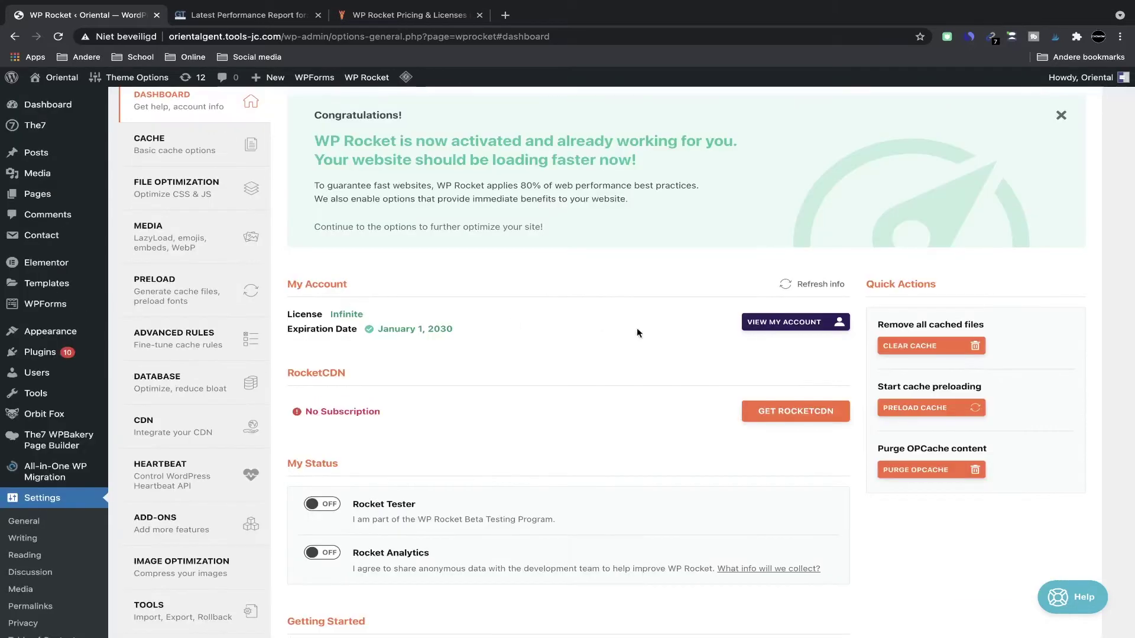
Step: Save WP Rocket's Cache settings with mobile caching on and a 10-hour lifespan, then view File Optimization
click(194, 153)
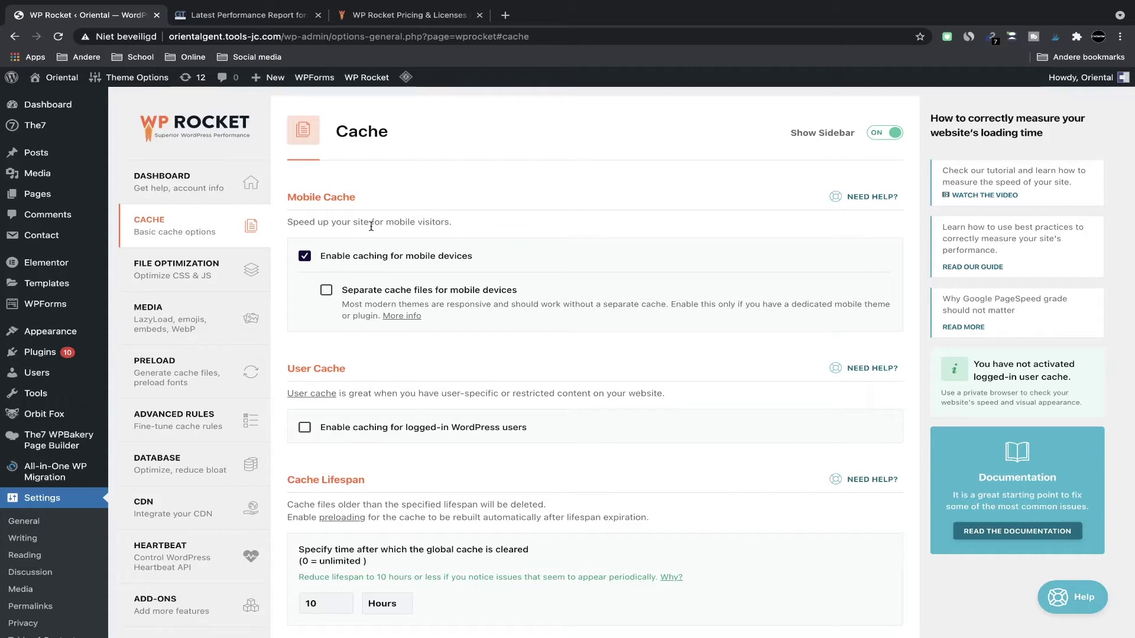
scroll(867, 141, down, 1)
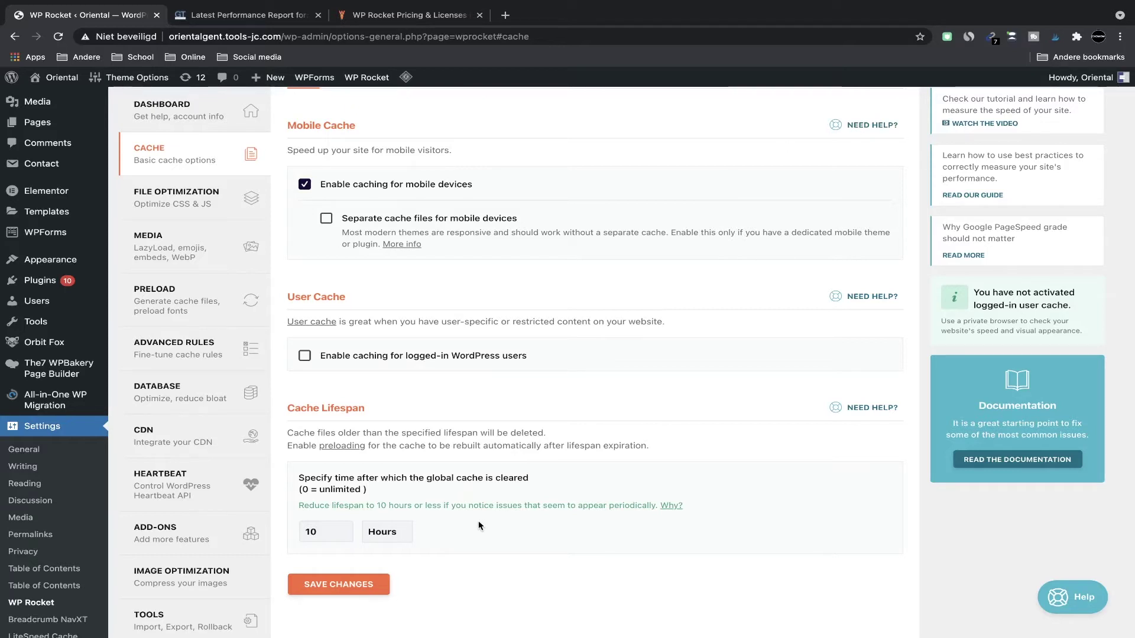
scroll(479, 526, down, 1)
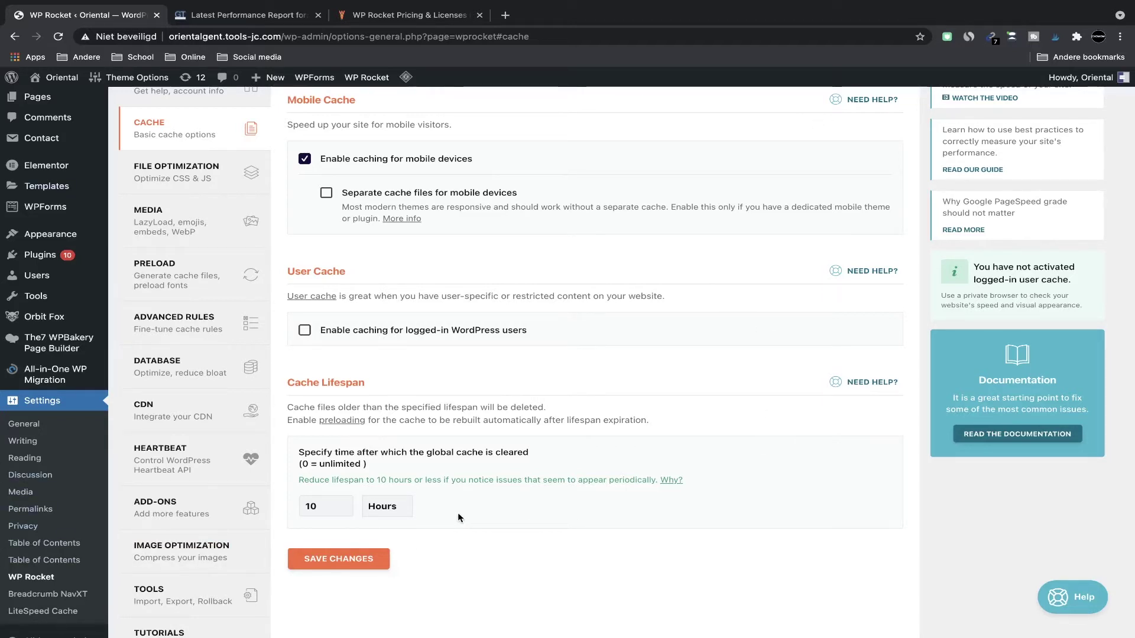
click(351, 559)
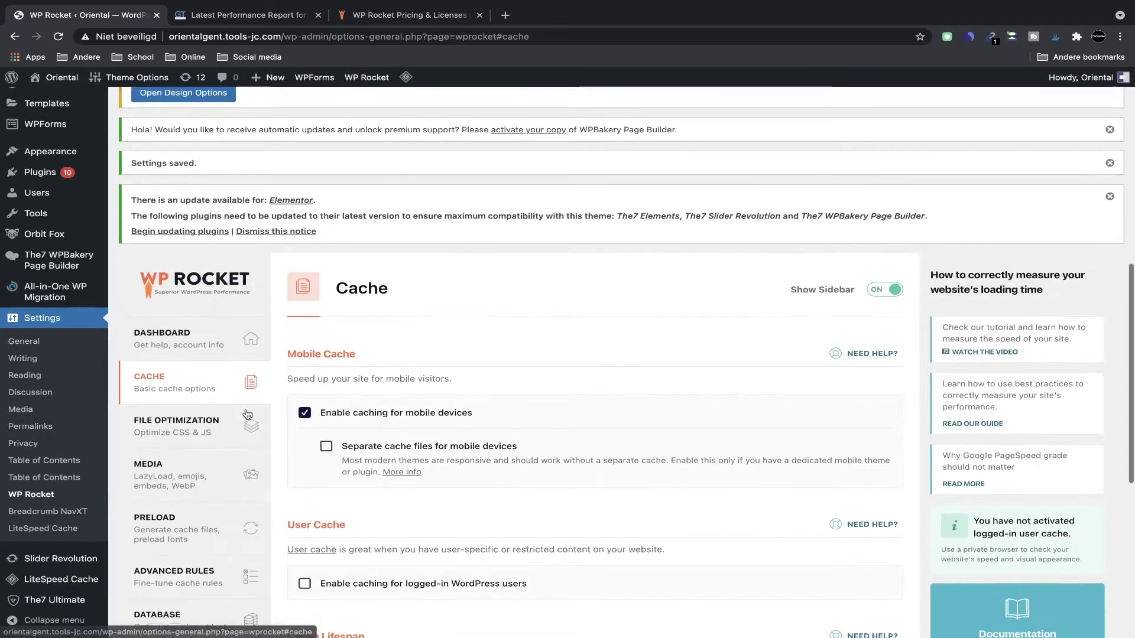
click(184, 371)
scroll(484, 353, down, 1)
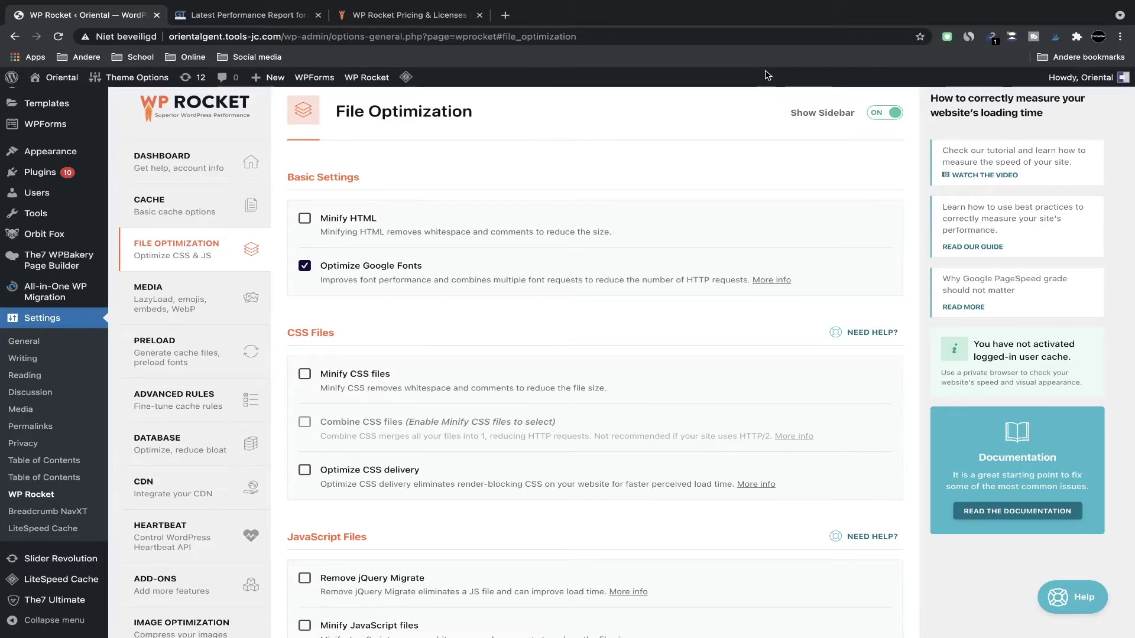
Step: Enable Minify HTML, Minify CSS files and Combine CSS files, accepting both activation warnings
click(306, 221)
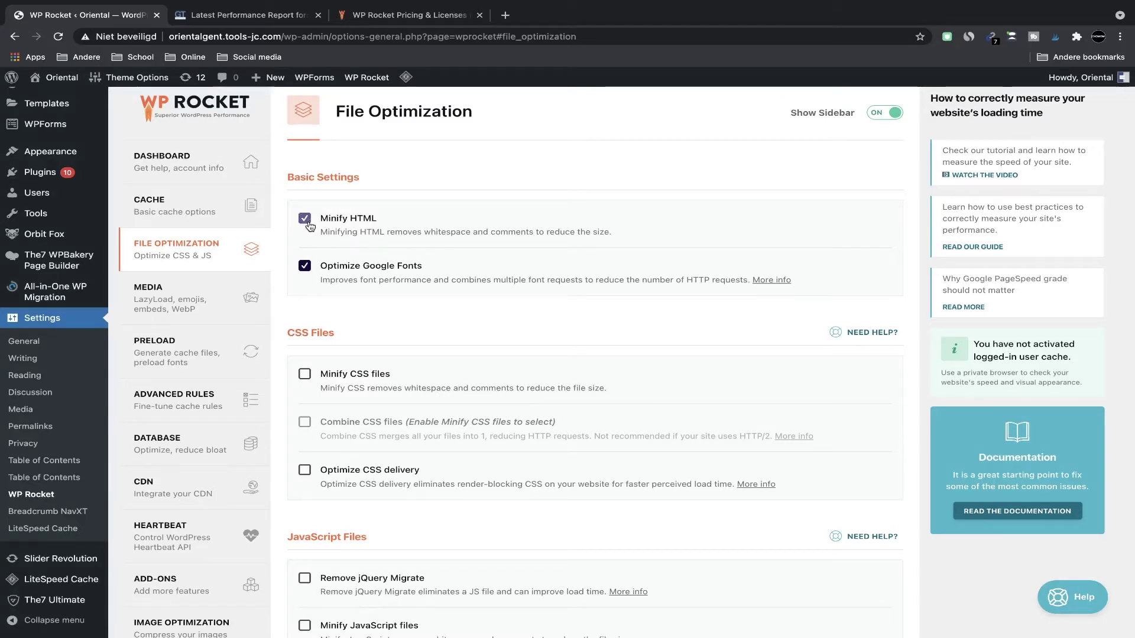
click(309, 376)
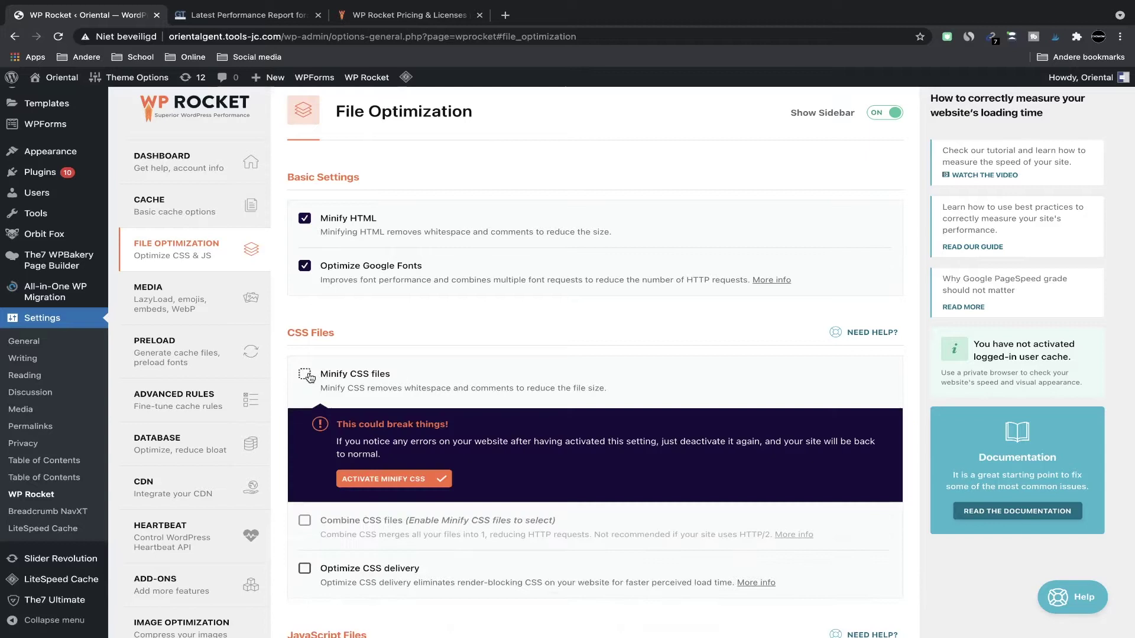
click(412, 478)
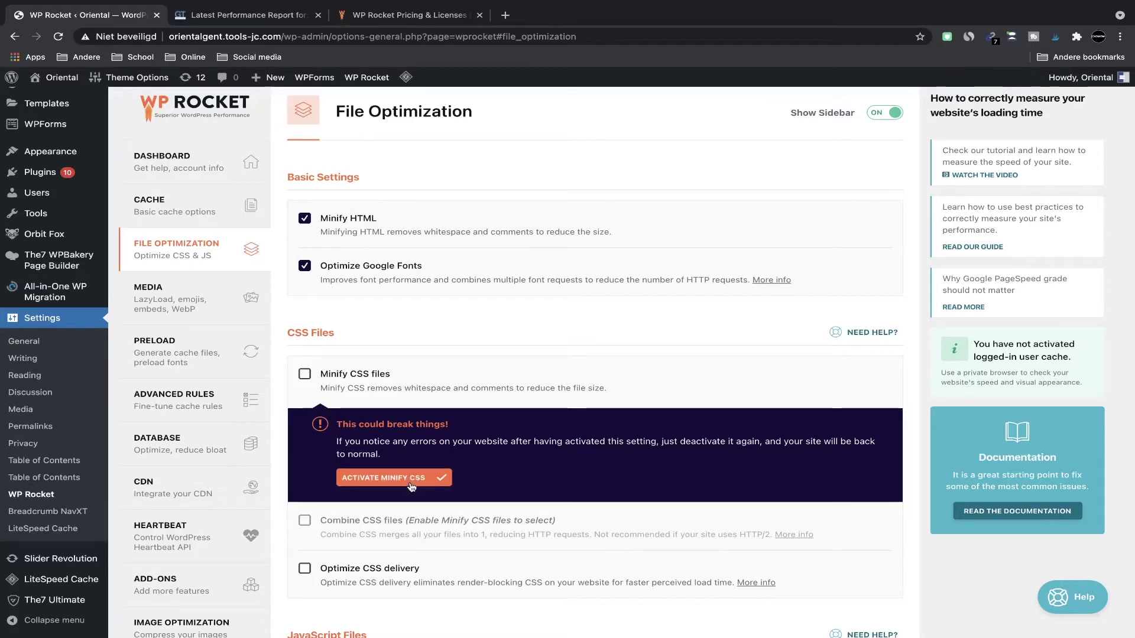
scroll(412, 485, down, 1)
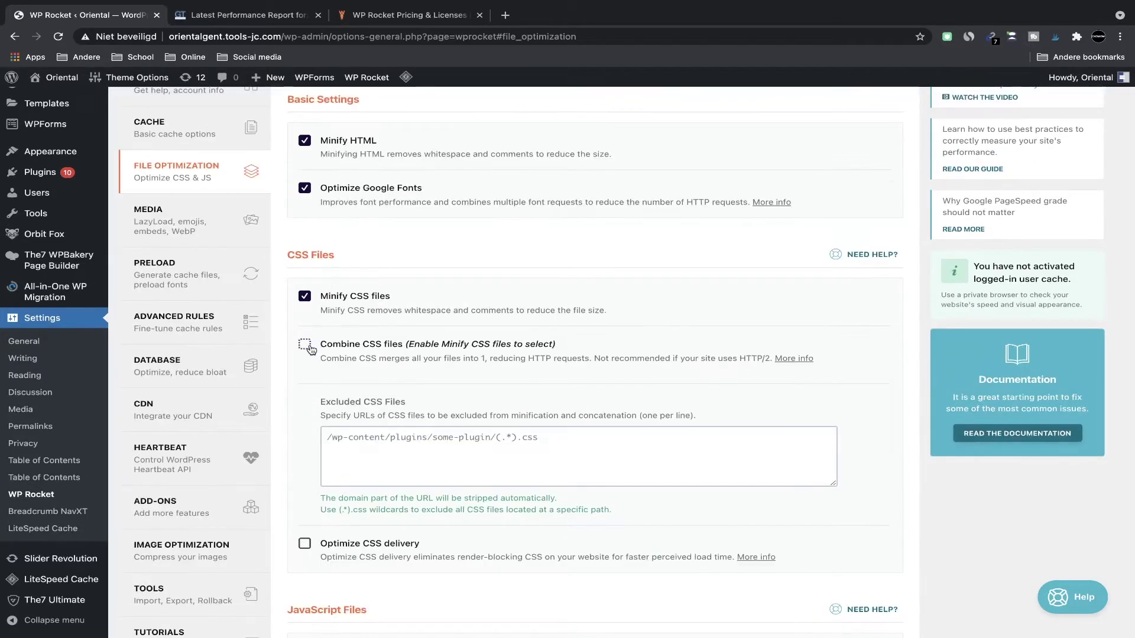
click(305, 344)
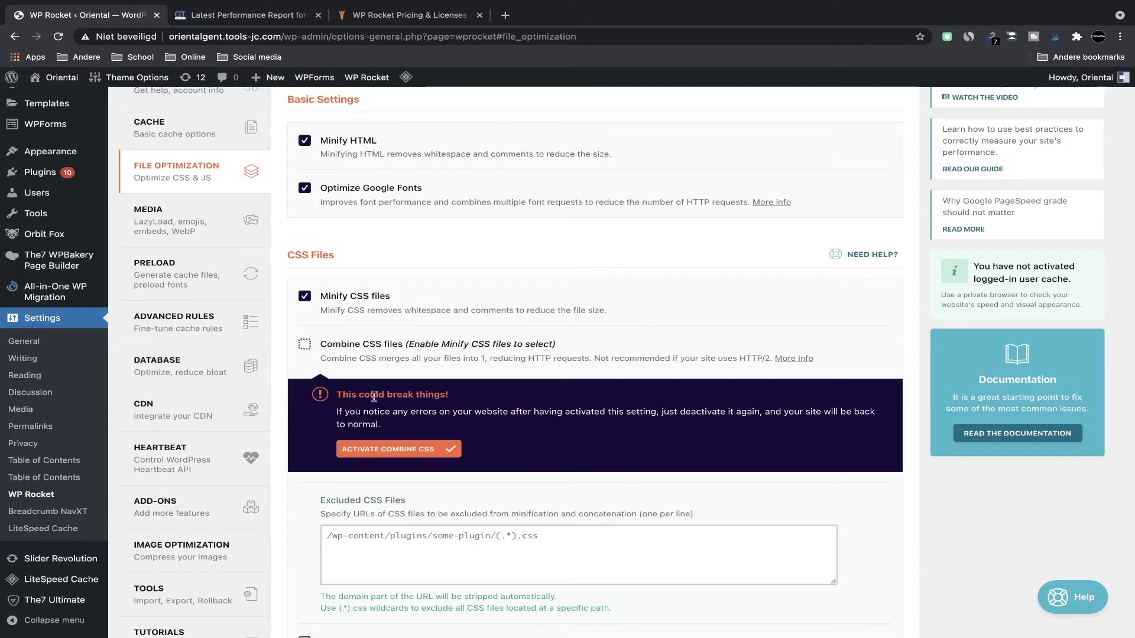
click(371, 448)
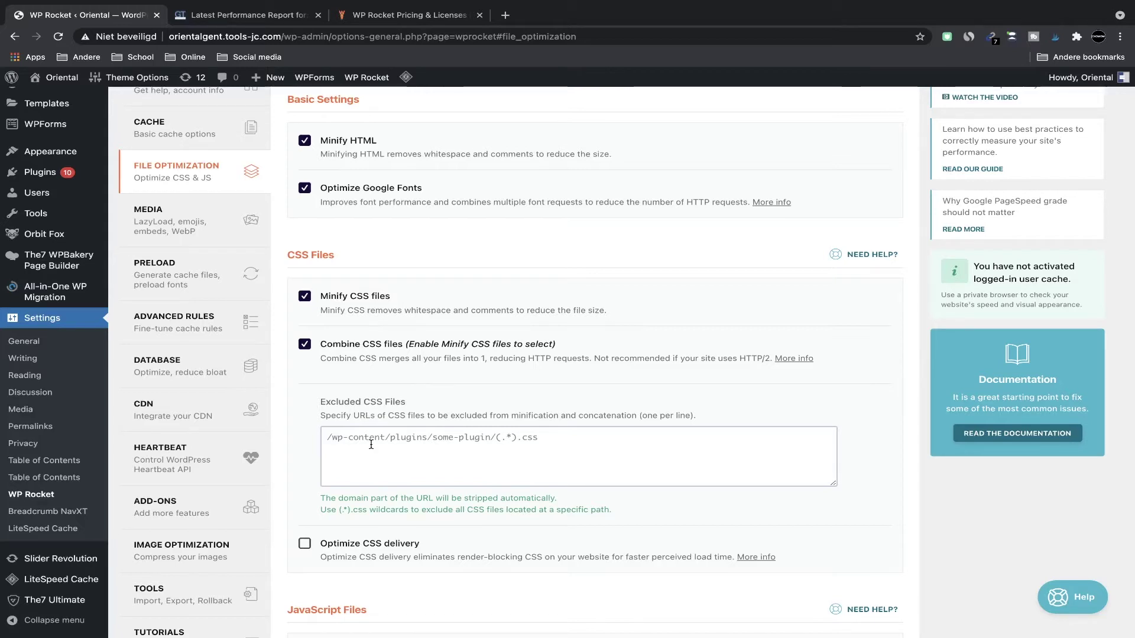
Step: Check Optimize CSS delivery and move down to the JavaScript Files section
click(305, 544)
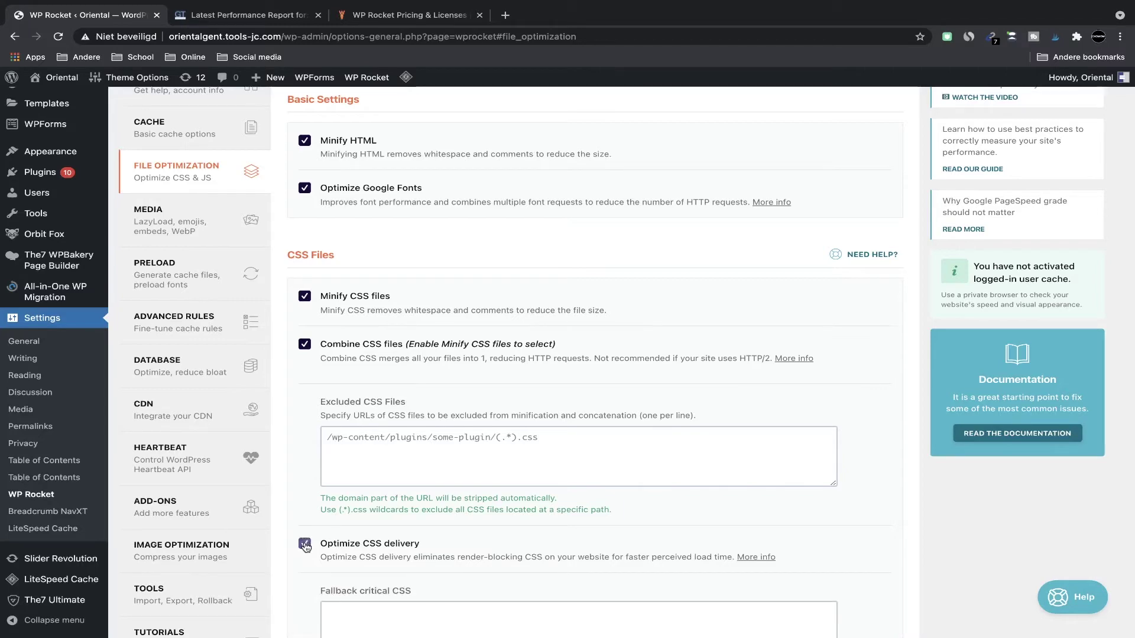
scroll(390, 529, down, 1)
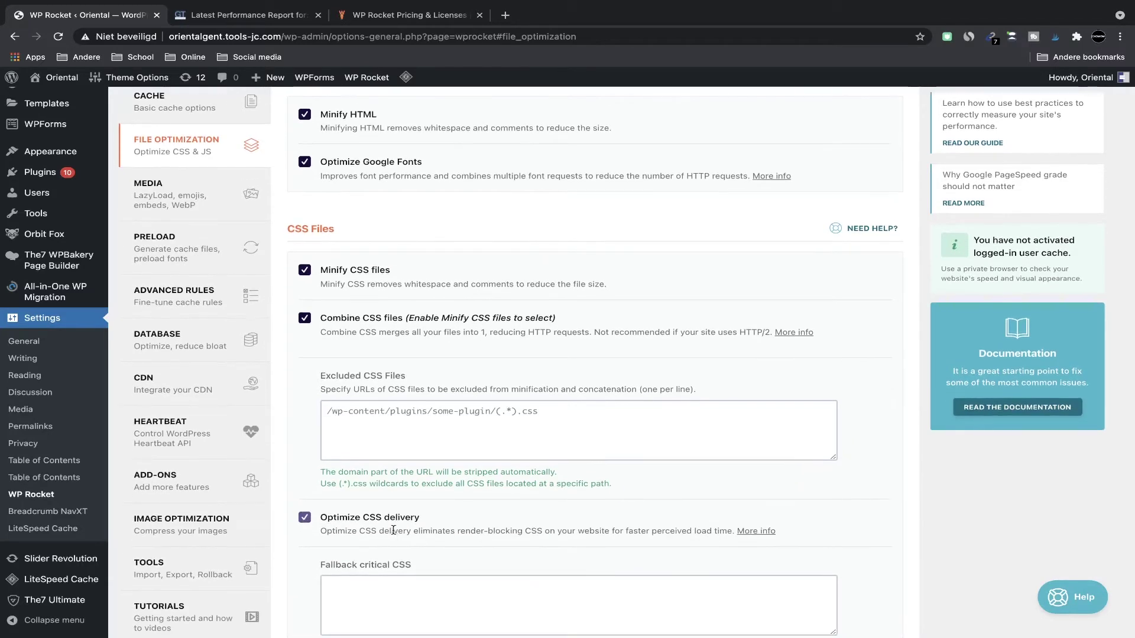
scroll(393, 530, down, 2)
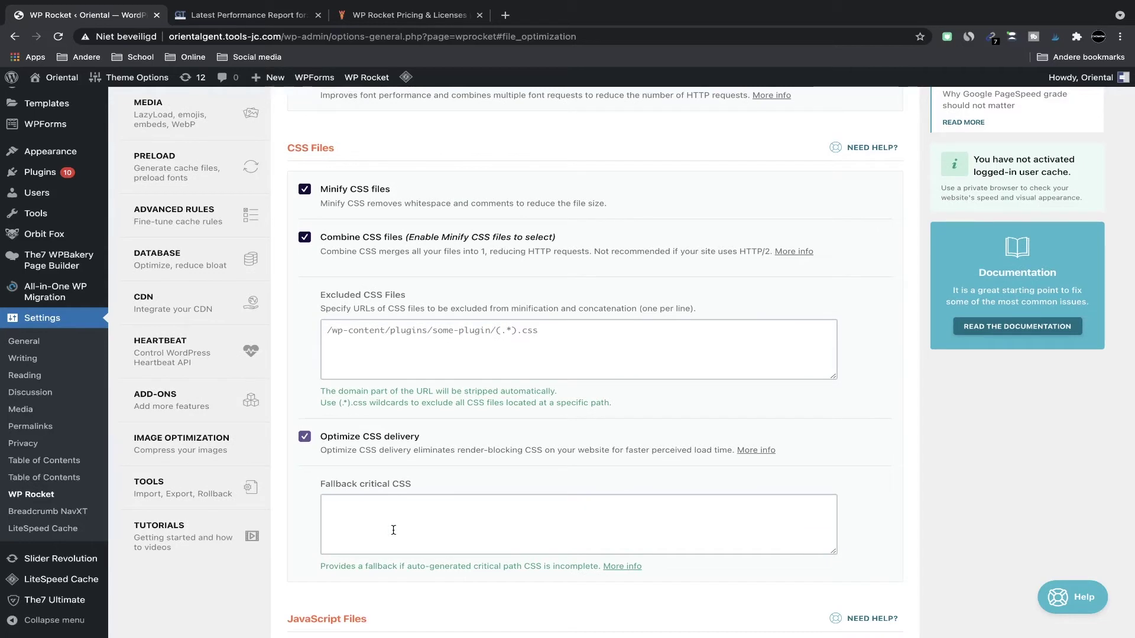
scroll(393, 530, down, 1)
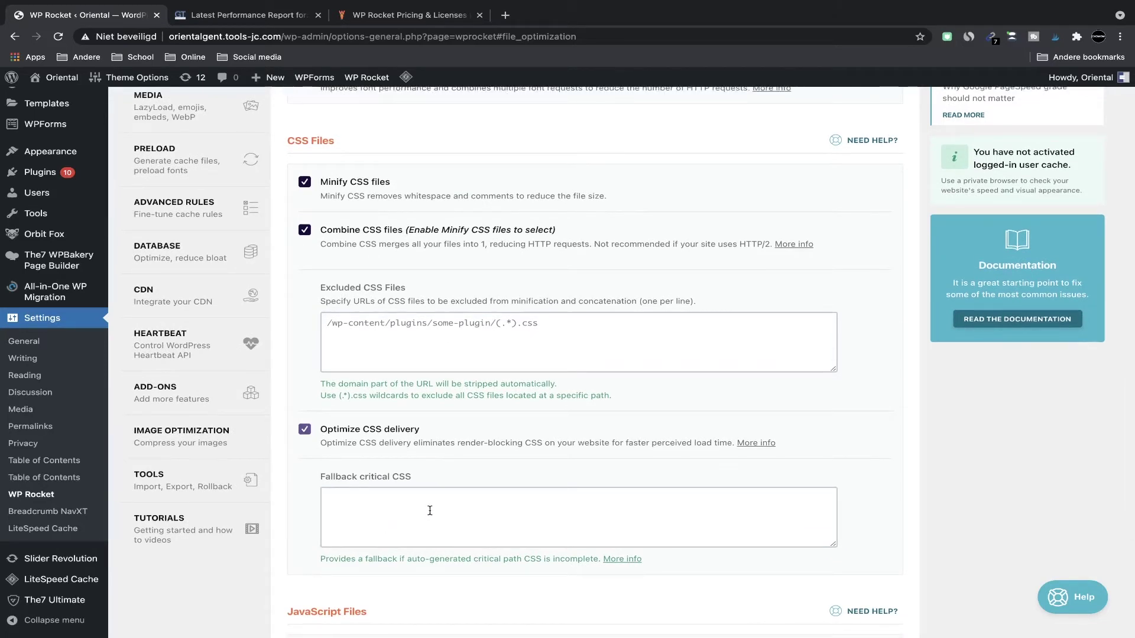
scroll(430, 511, down, 5)
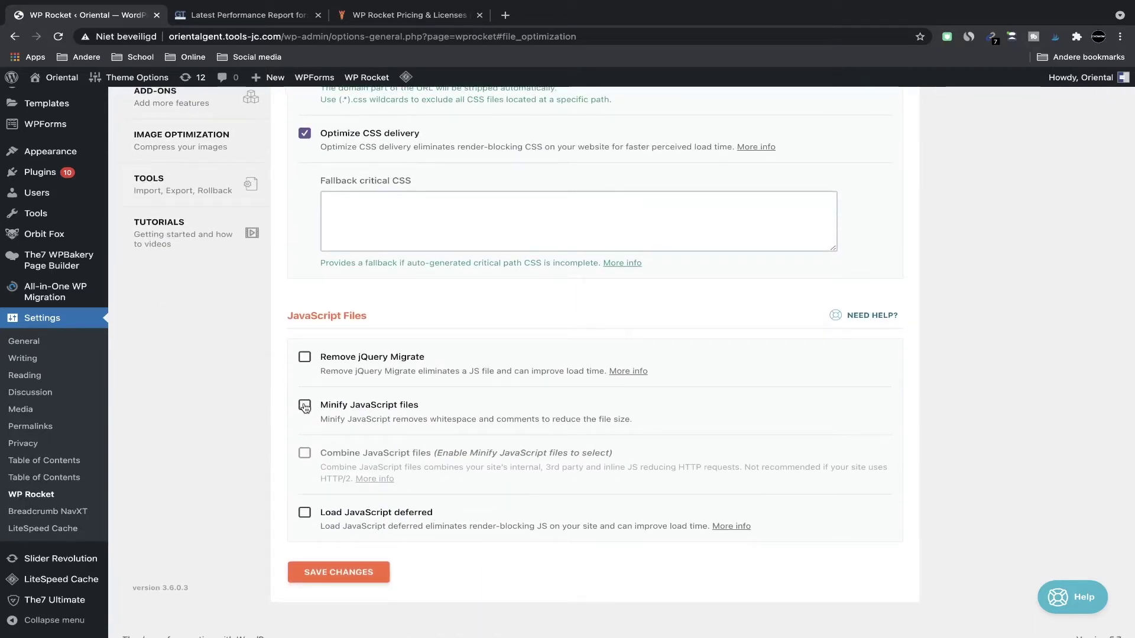
Step: Enable and confirm Minify JavaScript files and Combine JavaScript files
click(304, 407)
click(389, 514)
click(305, 453)
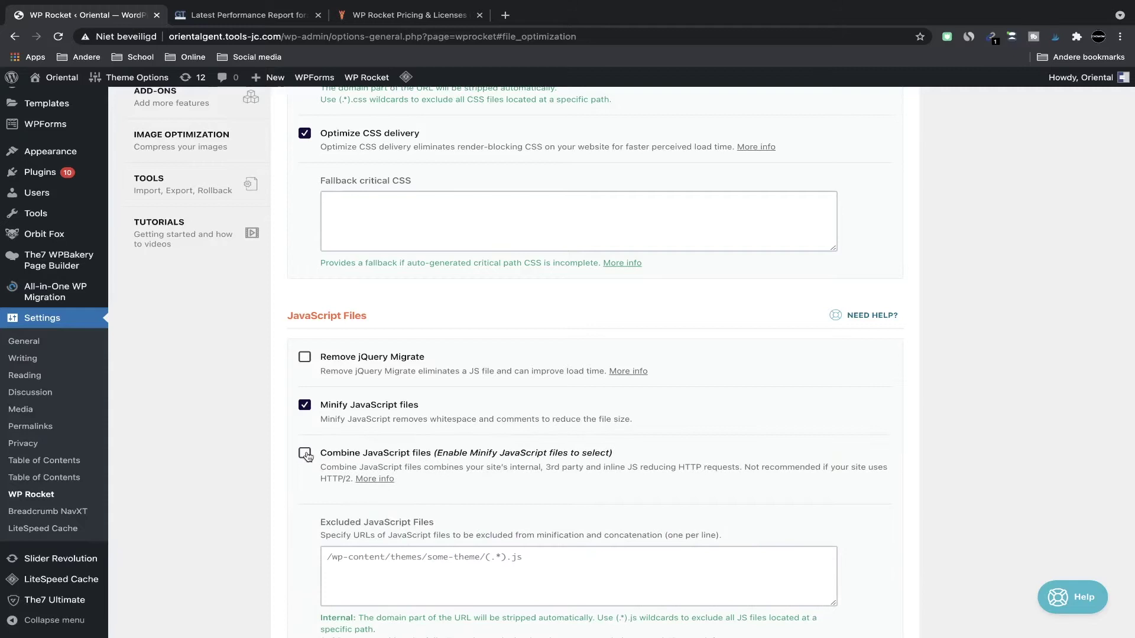
click(403, 580)
Step: Turn on Load JavaScript deferred, save the settings, and go to the Media tab
scroll(402, 569, down, 3)
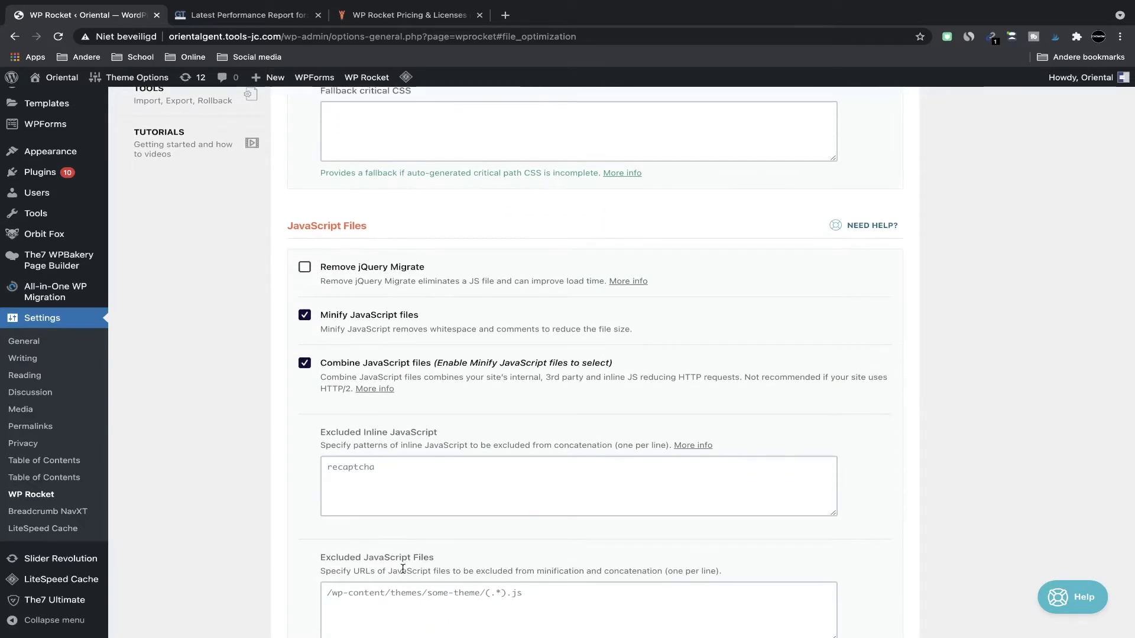
scroll(402, 469, down, 2)
scroll(402, 469, down, 2)
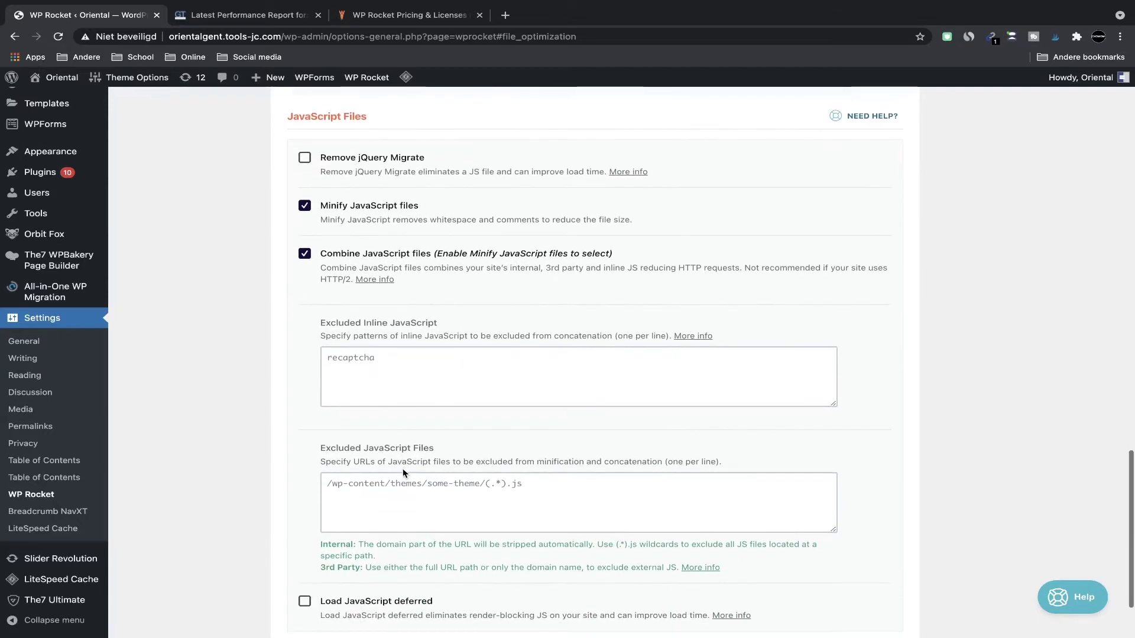
scroll(403, 468, down, 2)
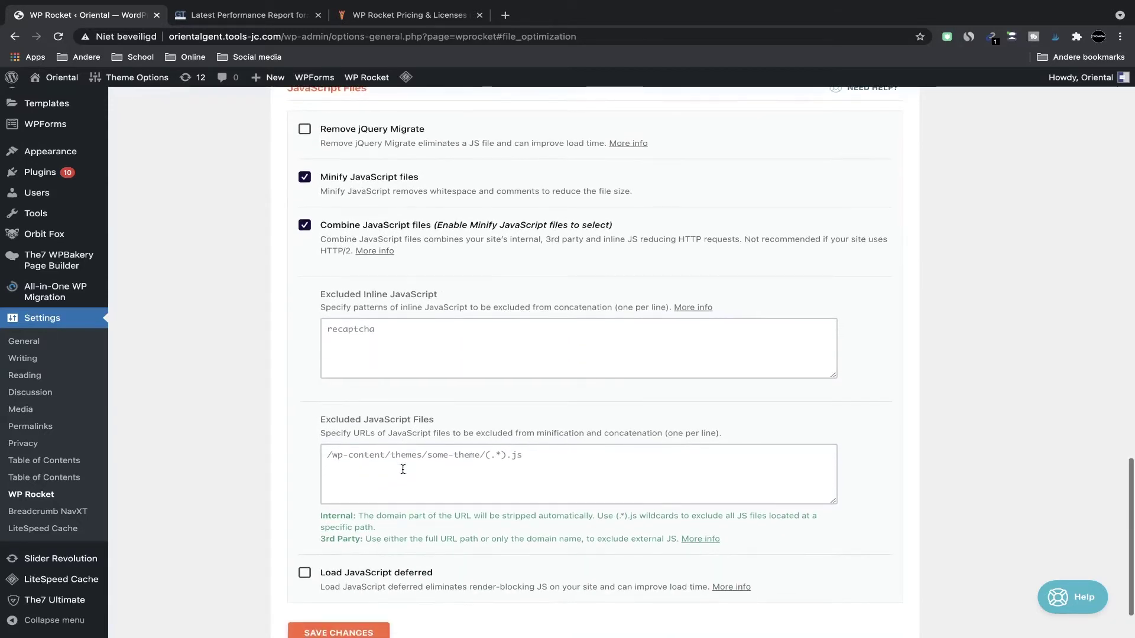
scroll(403, 468, down, 2)
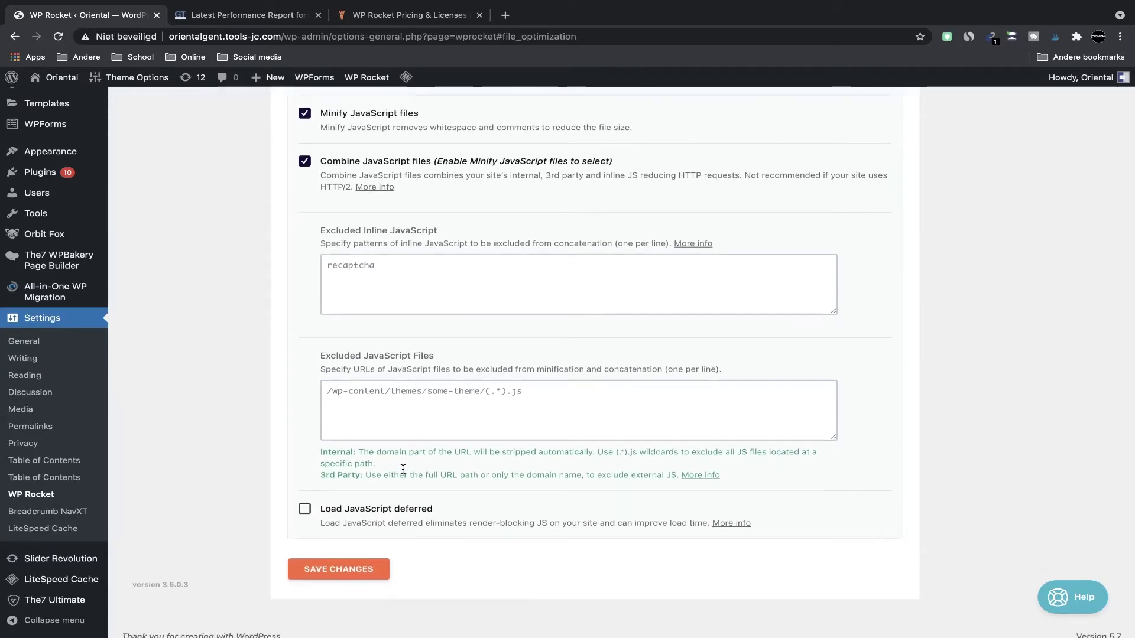
click(304, 509)
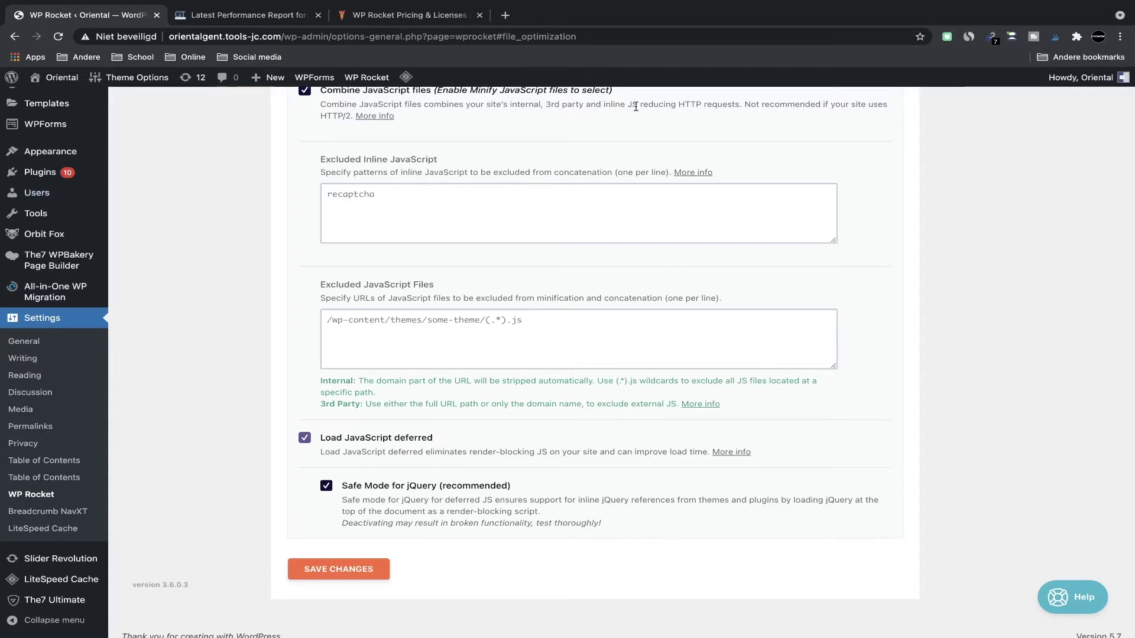
click(344, 568)
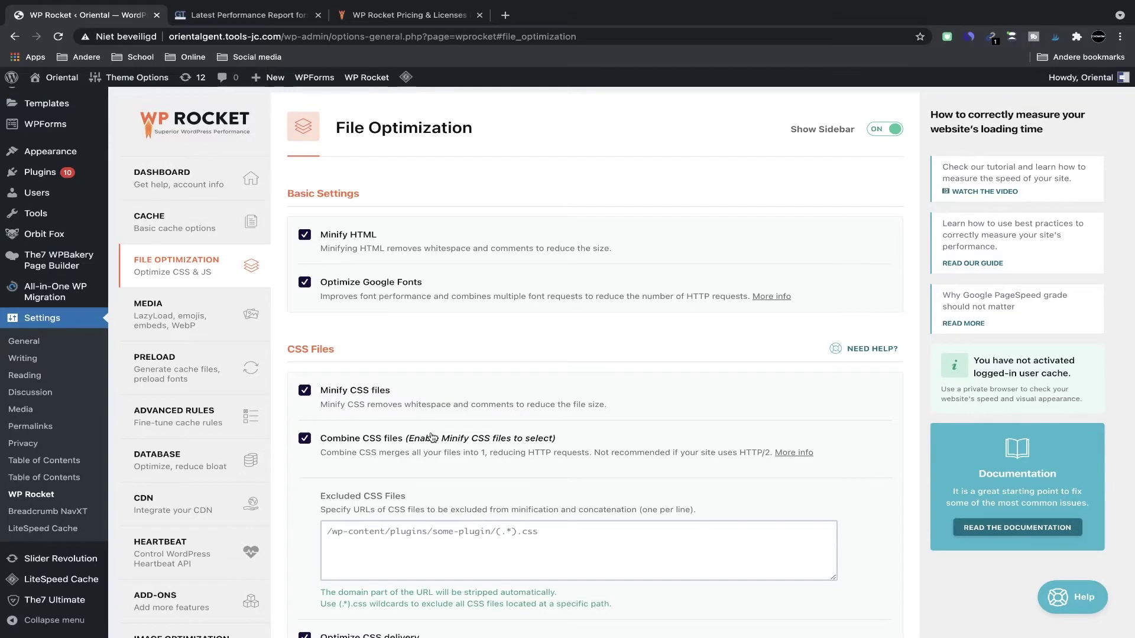
click(188, 313)
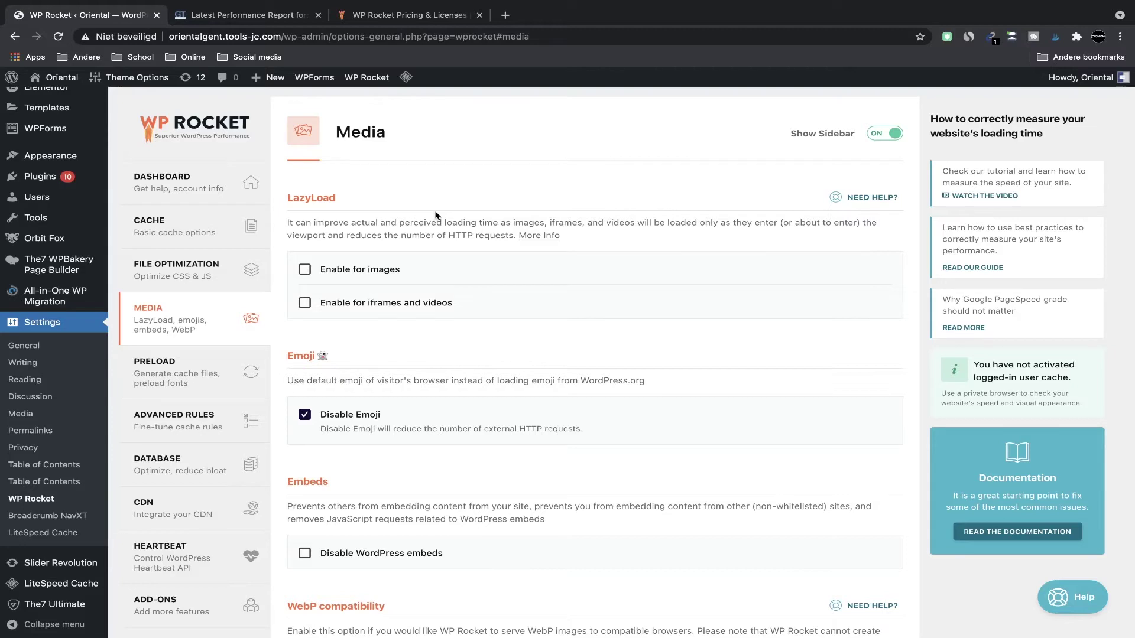
Step: Enable lazy loading for images and for iframes and videos
scroll(436, 215, down, 1)
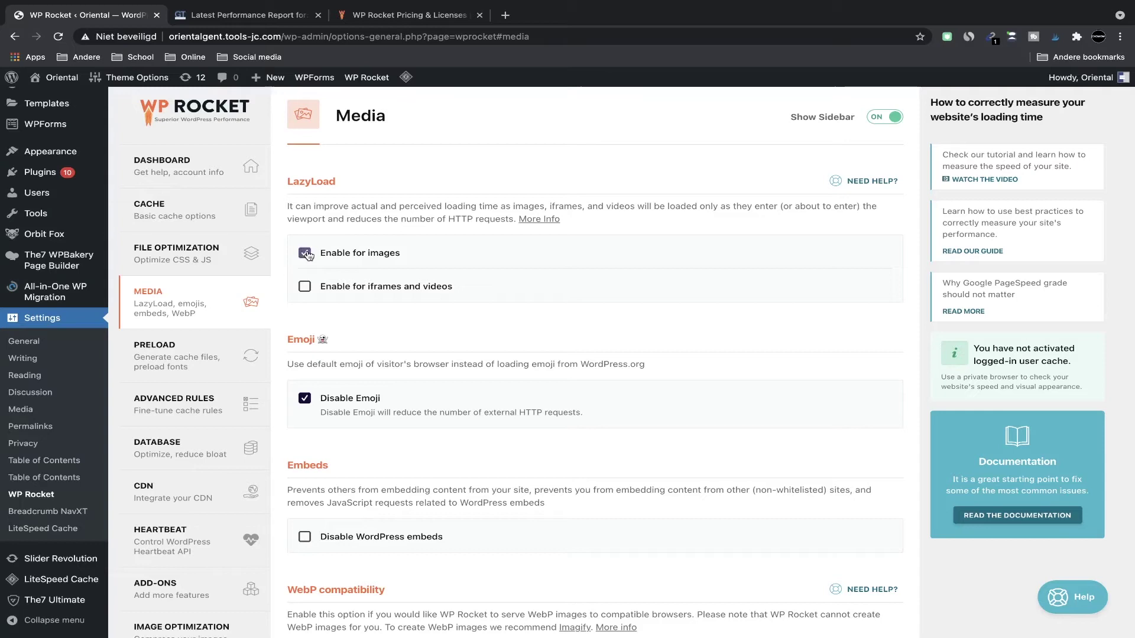
click(305, 253)
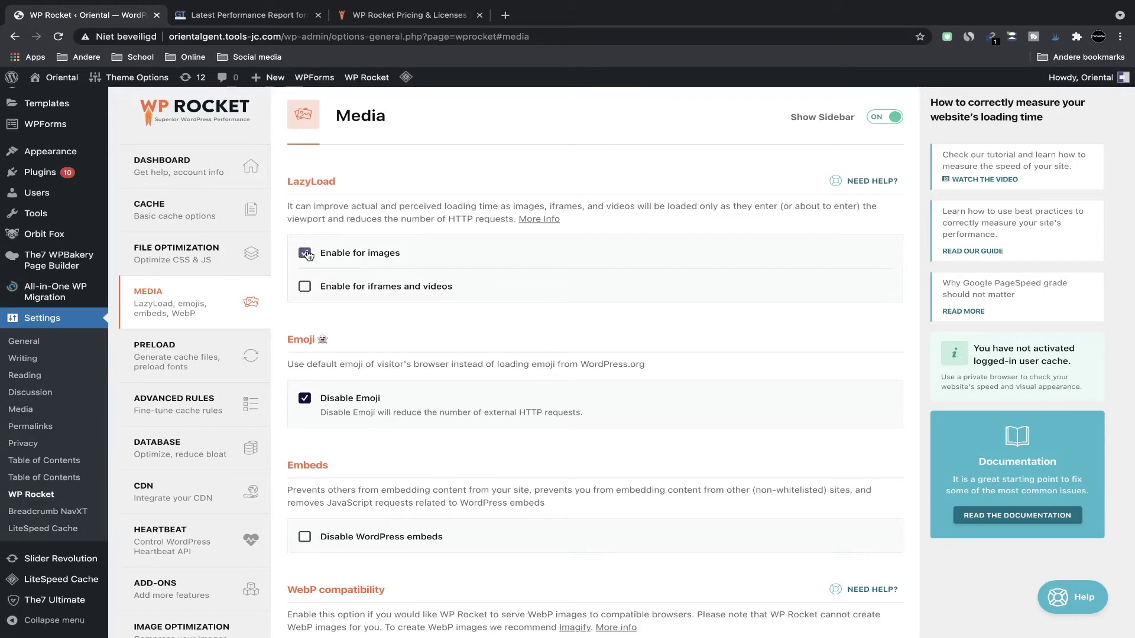
click(305, 288)
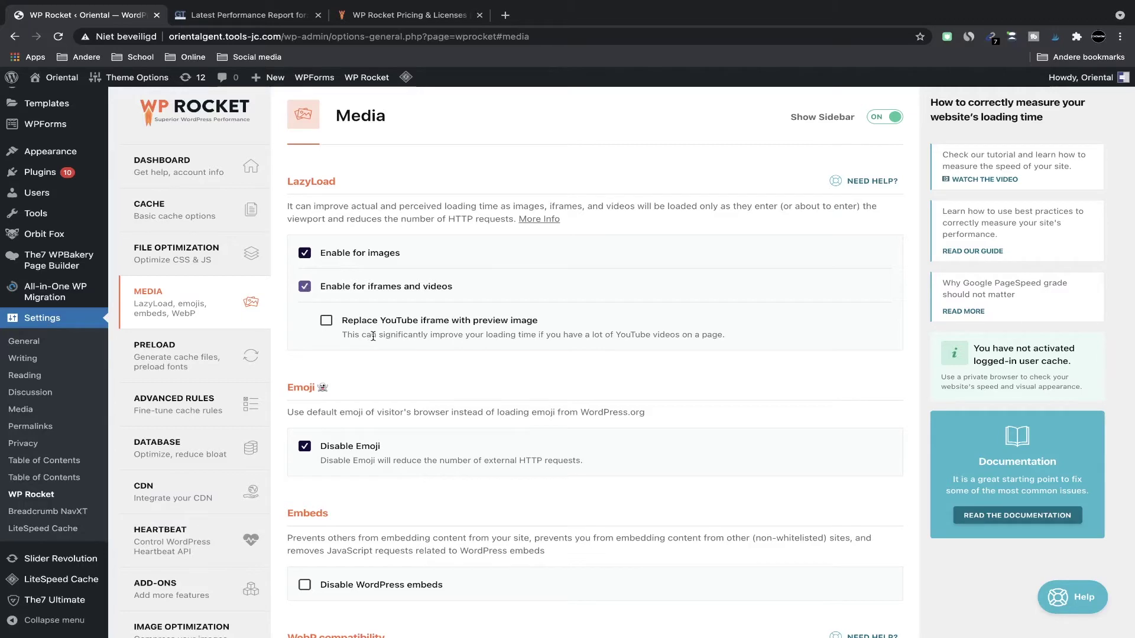
Step: Disable WordPress embeds, enable WebP caching, and save the Media settings
scroll(373, 337, down, 1)
scroll(373, 337, down, 4)
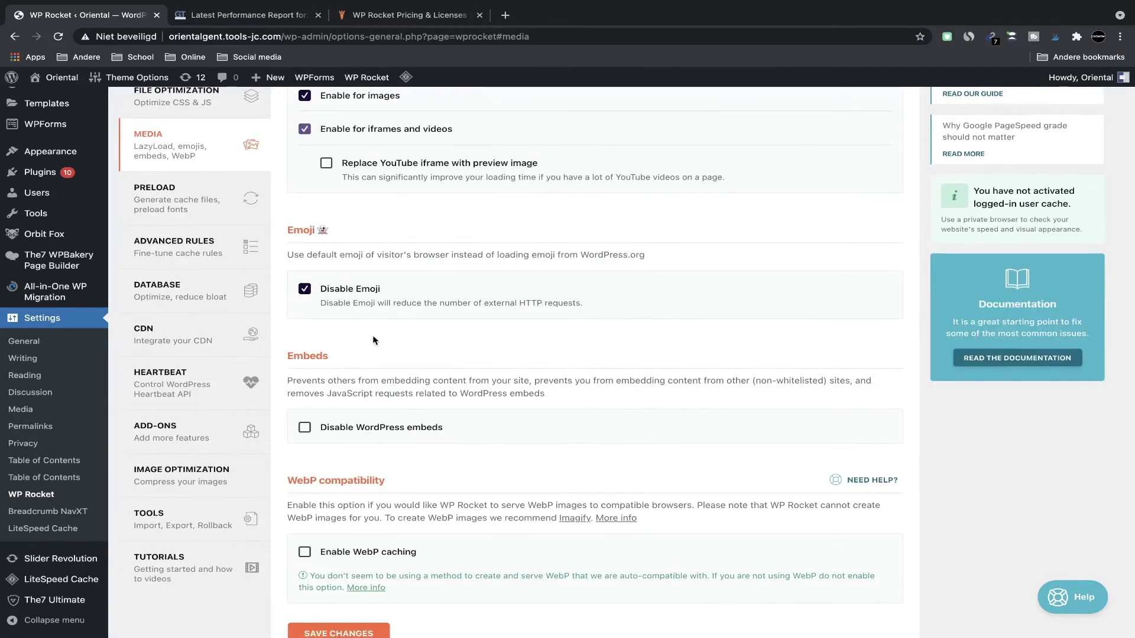
click(306, 426)
scroll(307, 426, down, 1)
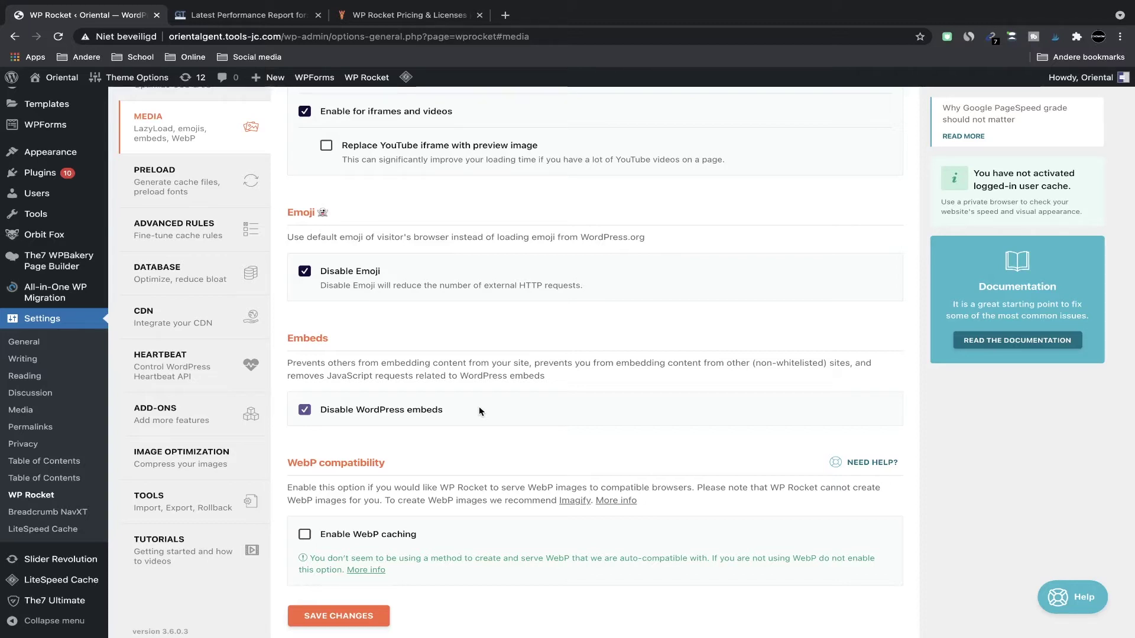
scroll(478, 409, down, 1)
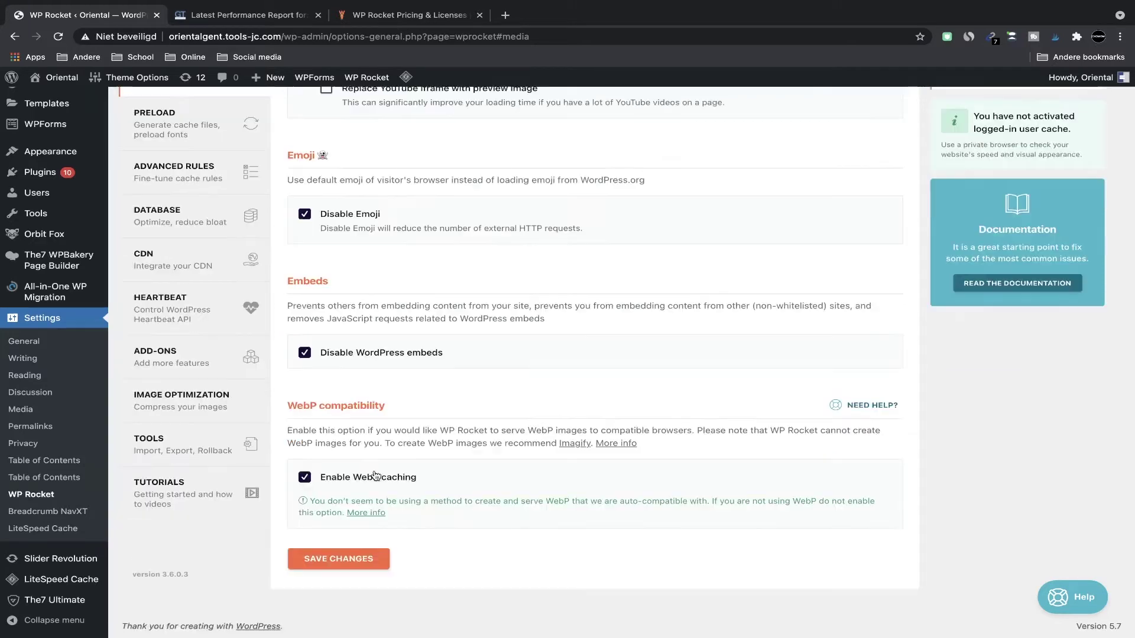
click(372, 477)
click(337, 569)
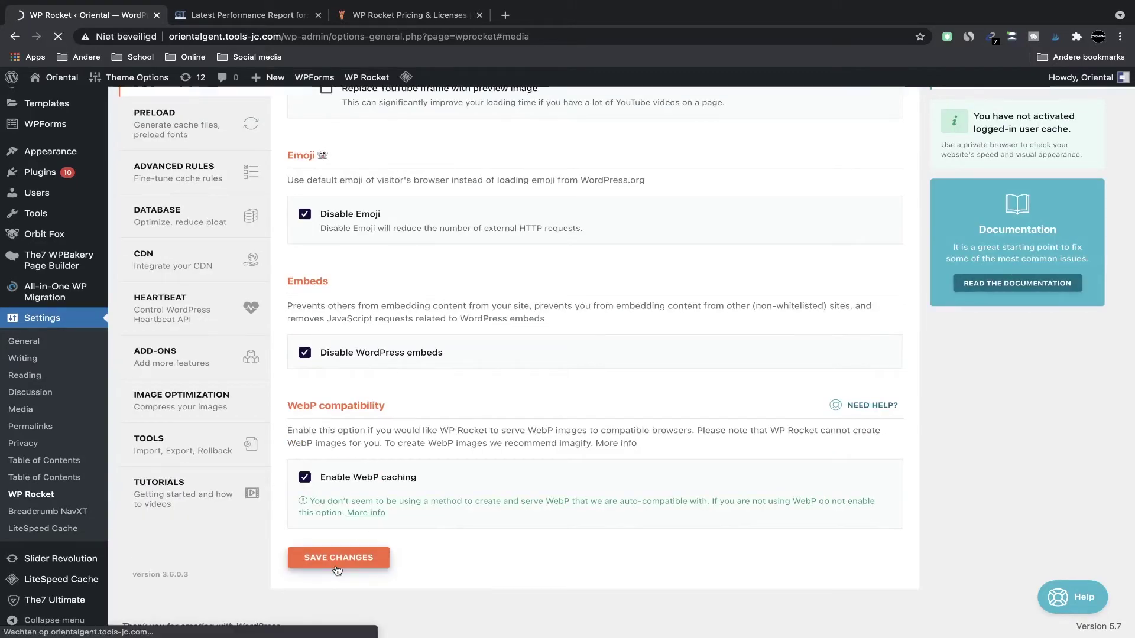
scroll(567, 355, down, 10)
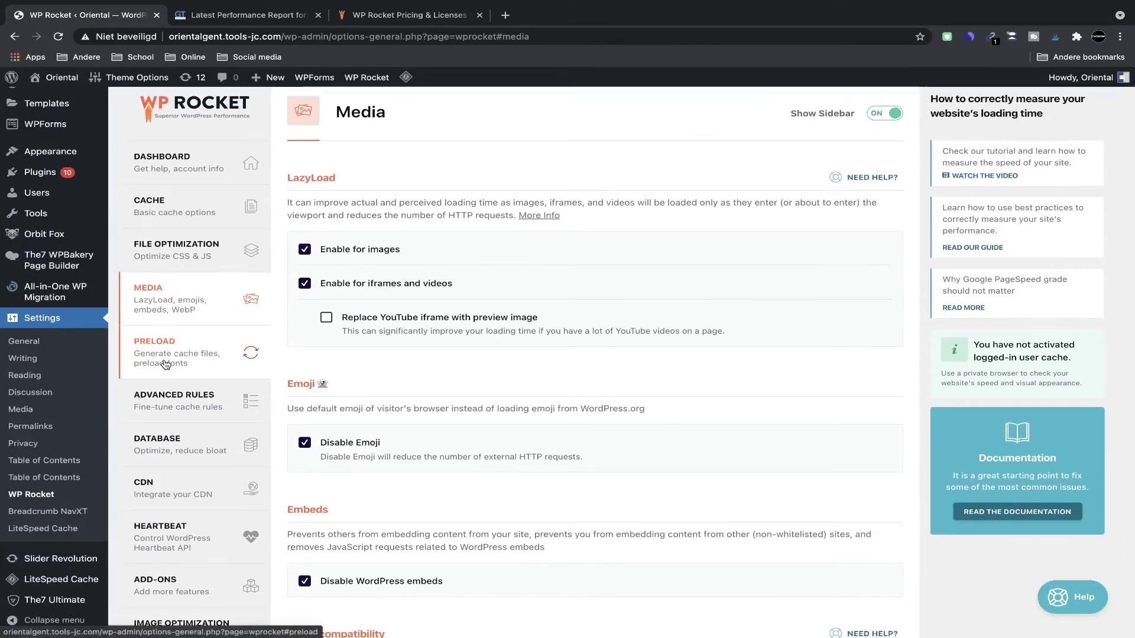
Step: On the Preload tab, activate preloading and sitemap-based cache preloading, then save
click(166, 364)
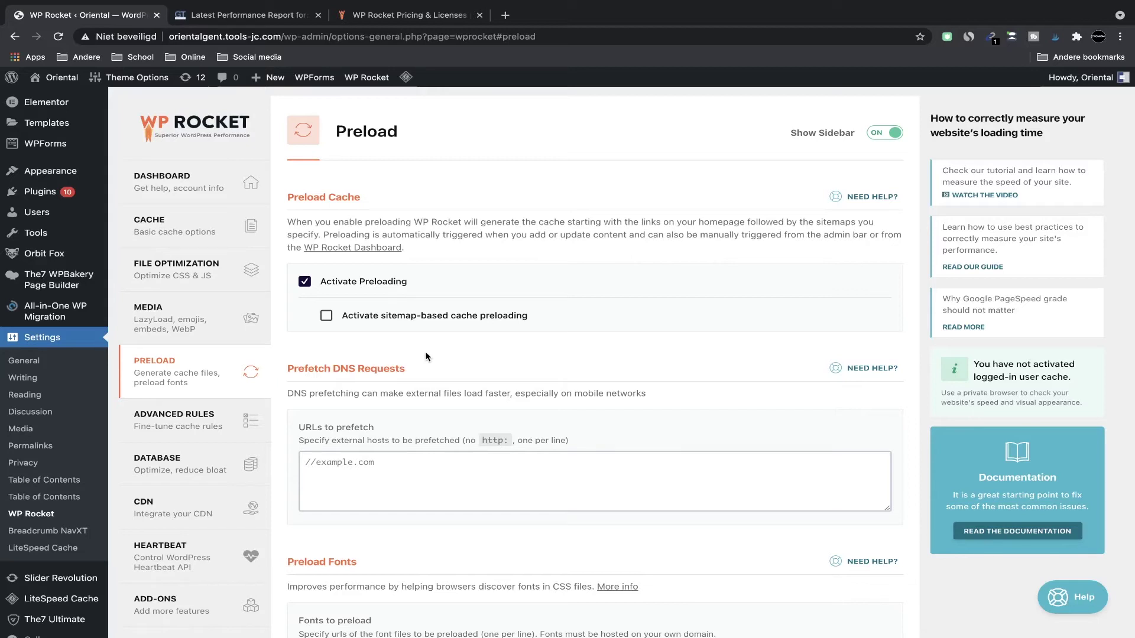
scroll(473, 366, down, 1)
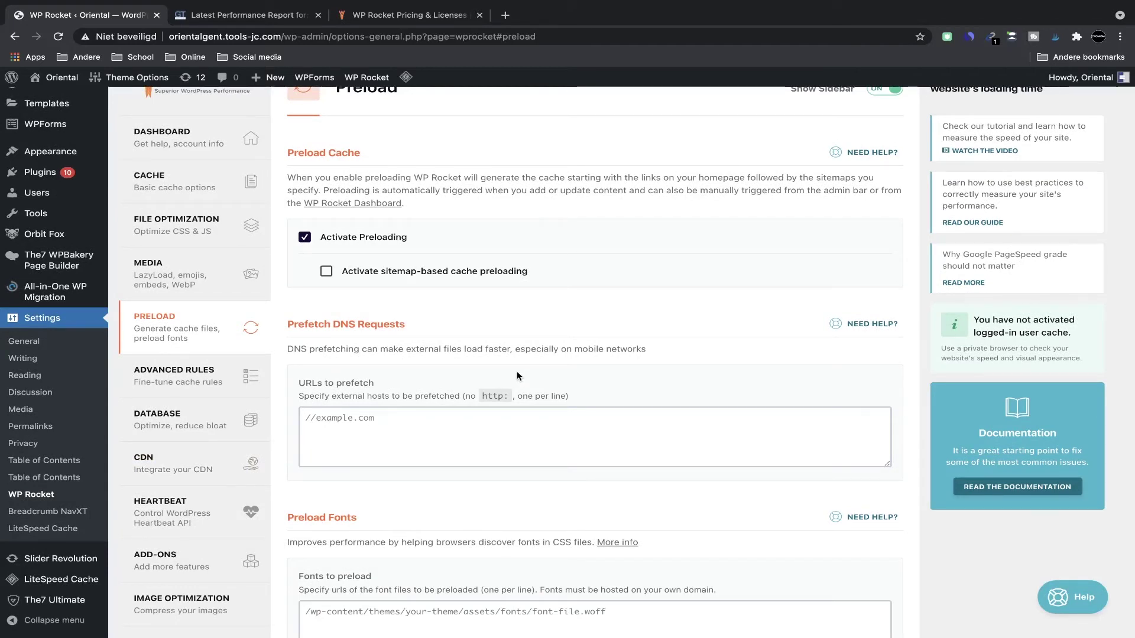
scroll(413, 319, up, 1)
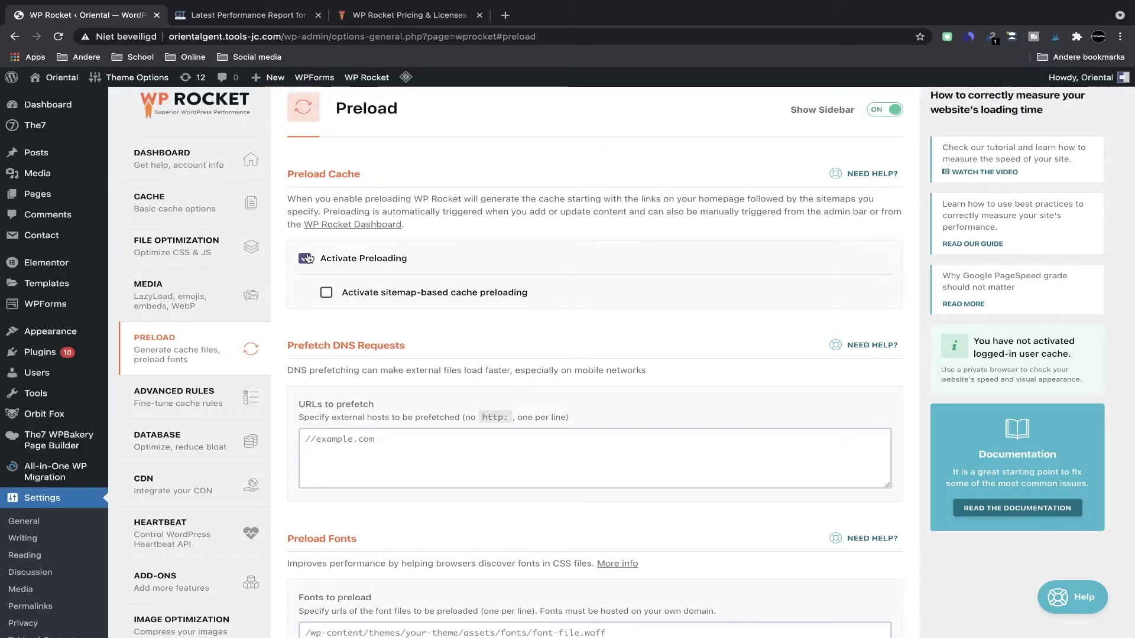
click(307, 258)
click(331, 294)
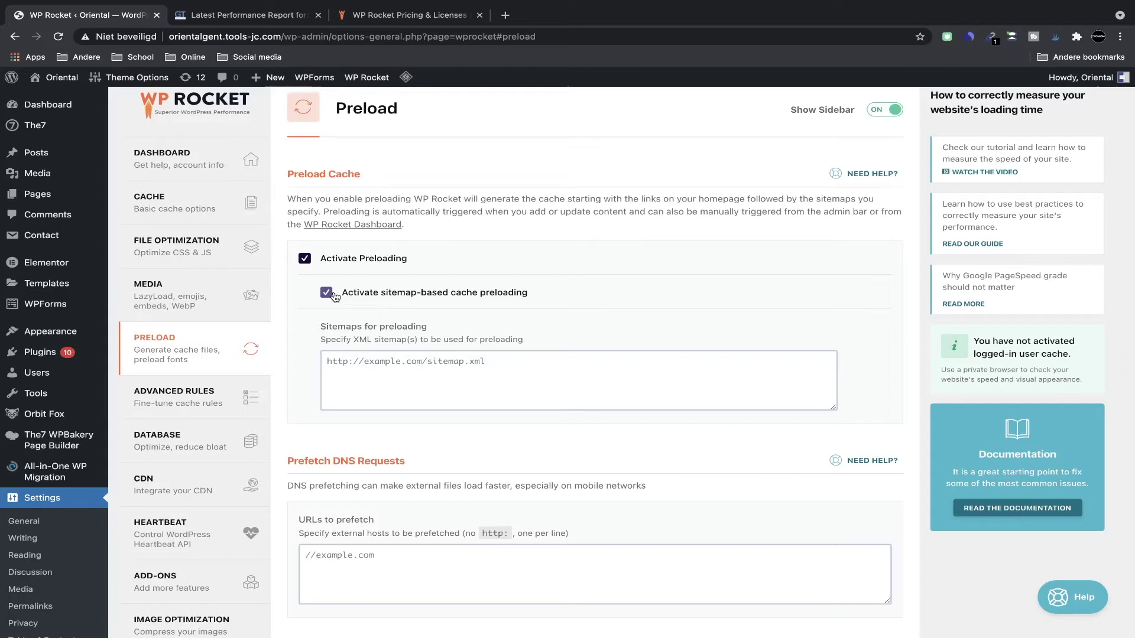
scroll(632, 293, down, 4)
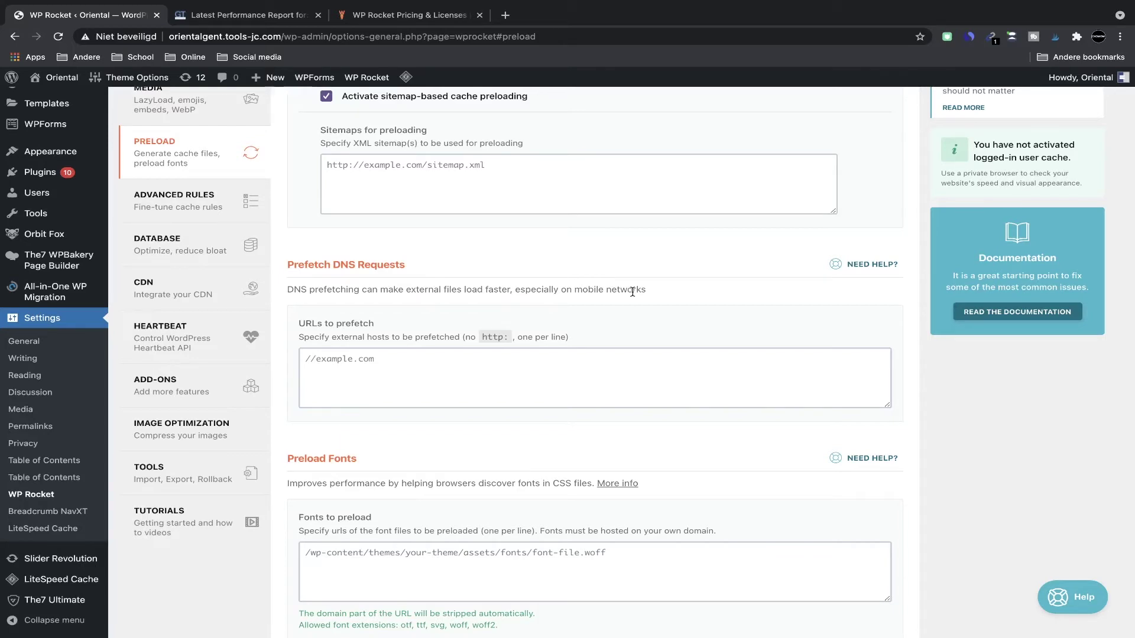
scroll(632, 292, down, 3)
click(331, 567)
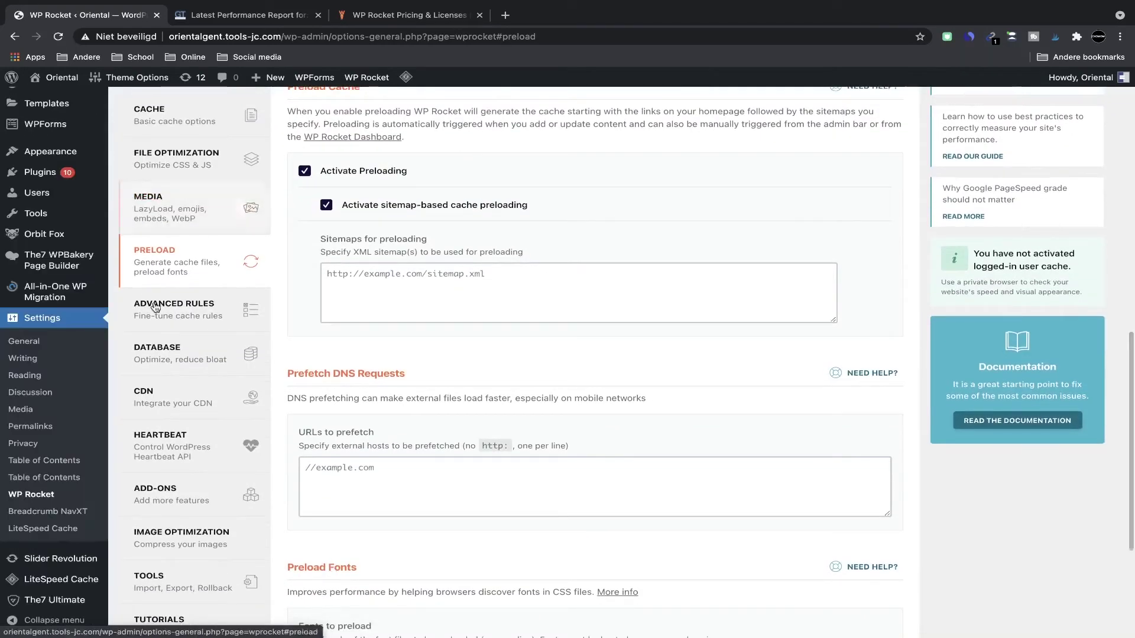
Step: Leave the Advanced Rules URL, cookie and user-agent exclusion fields empty and save the settings
click(156, 306)
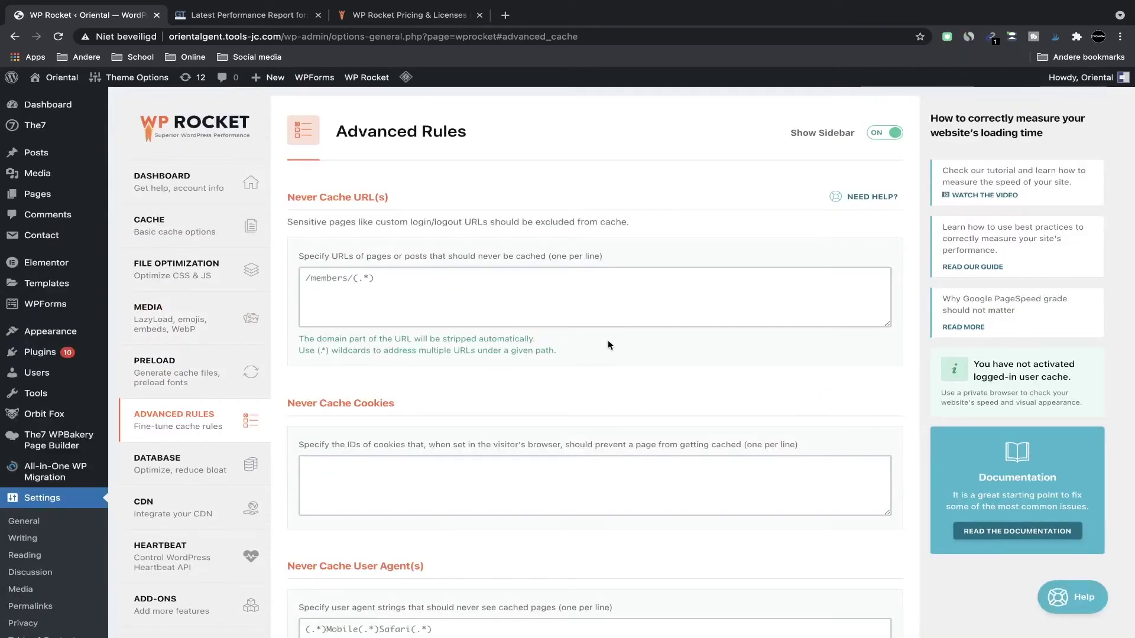
scroll(608, 343, down, 1)
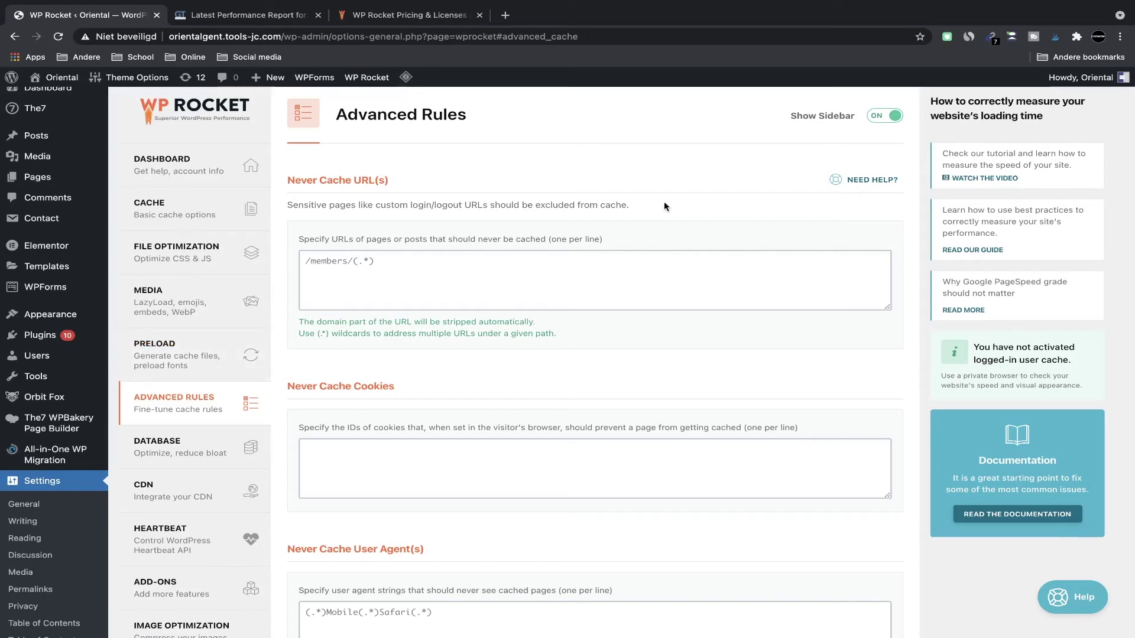
scroll(665, 206, down, 2)
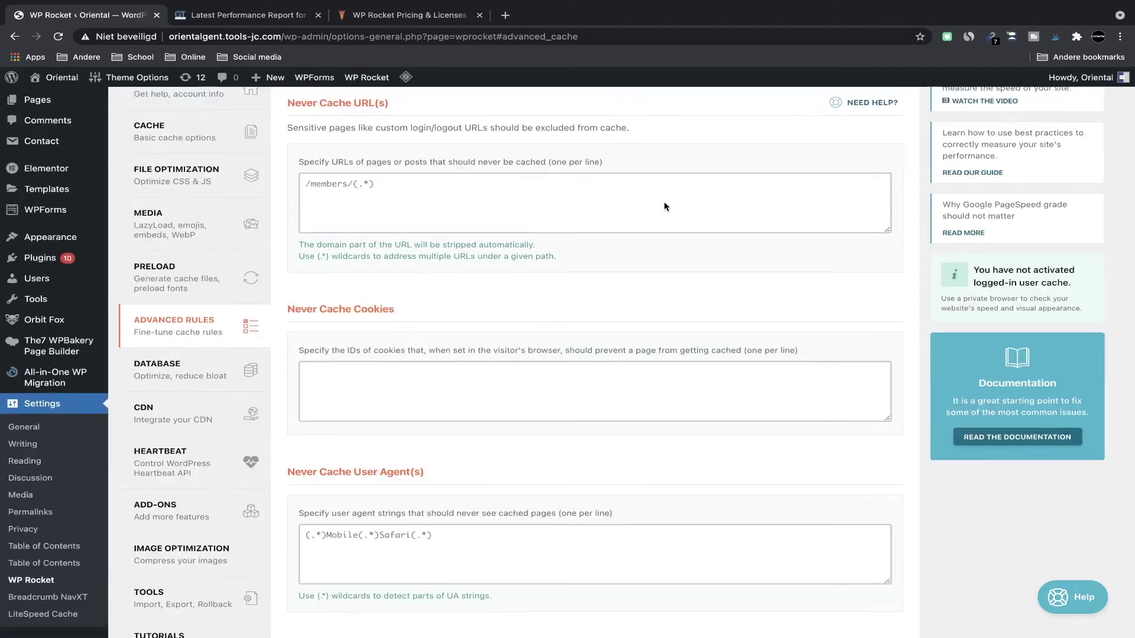
scroll(665, 204, down, 2)
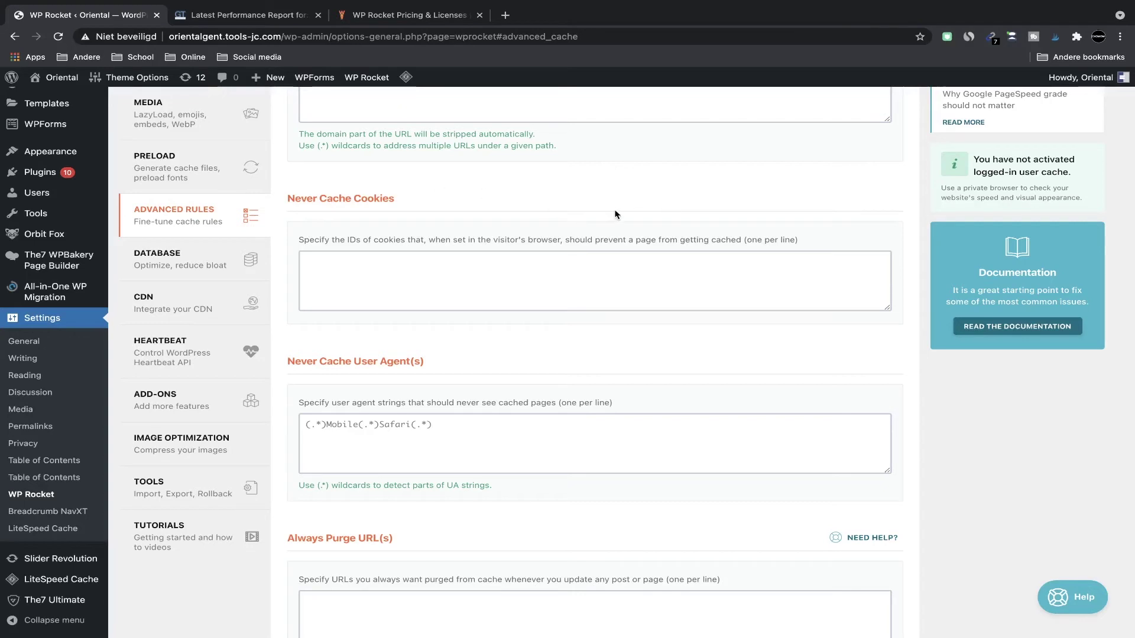
scroll(615, 211, down, 4)
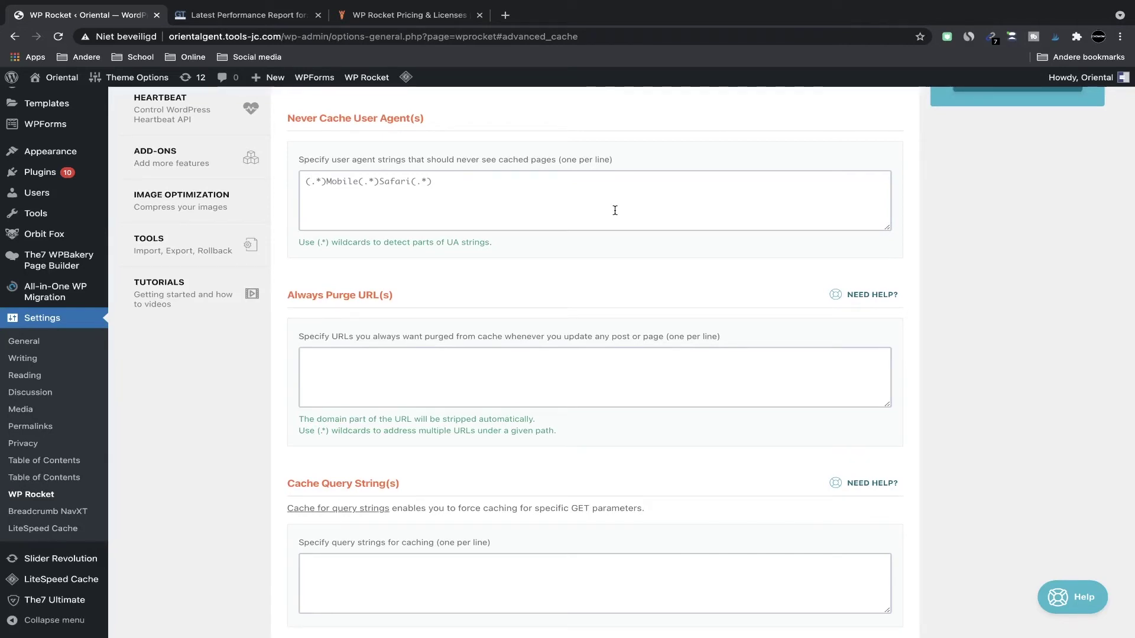
scroll(615, 211, down, 1)
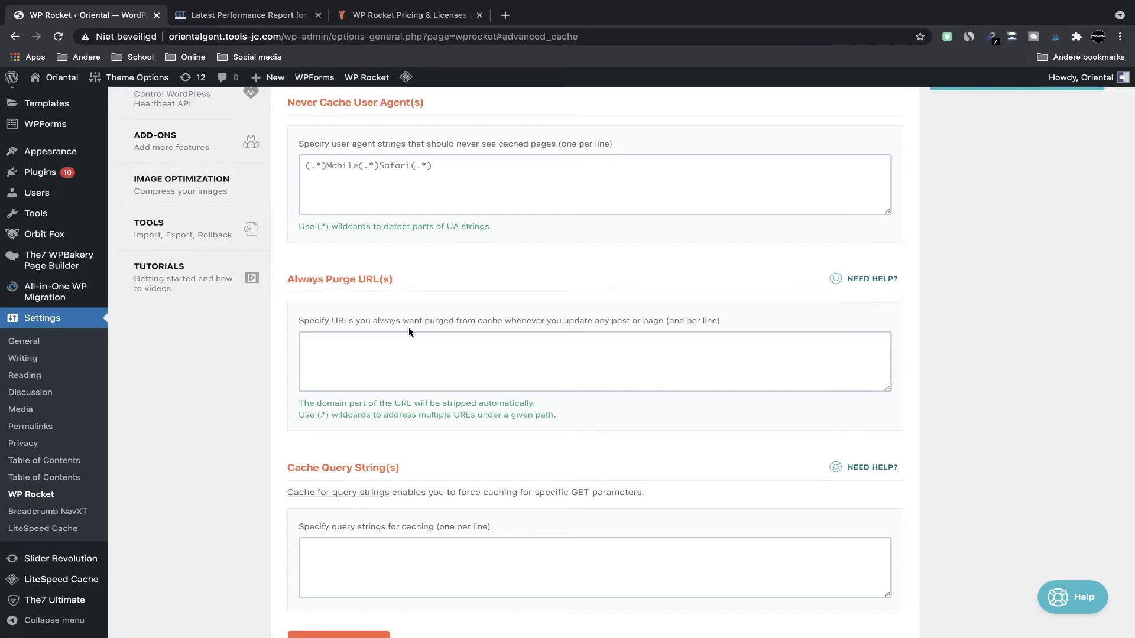
scroll(409, 328, down, 1)
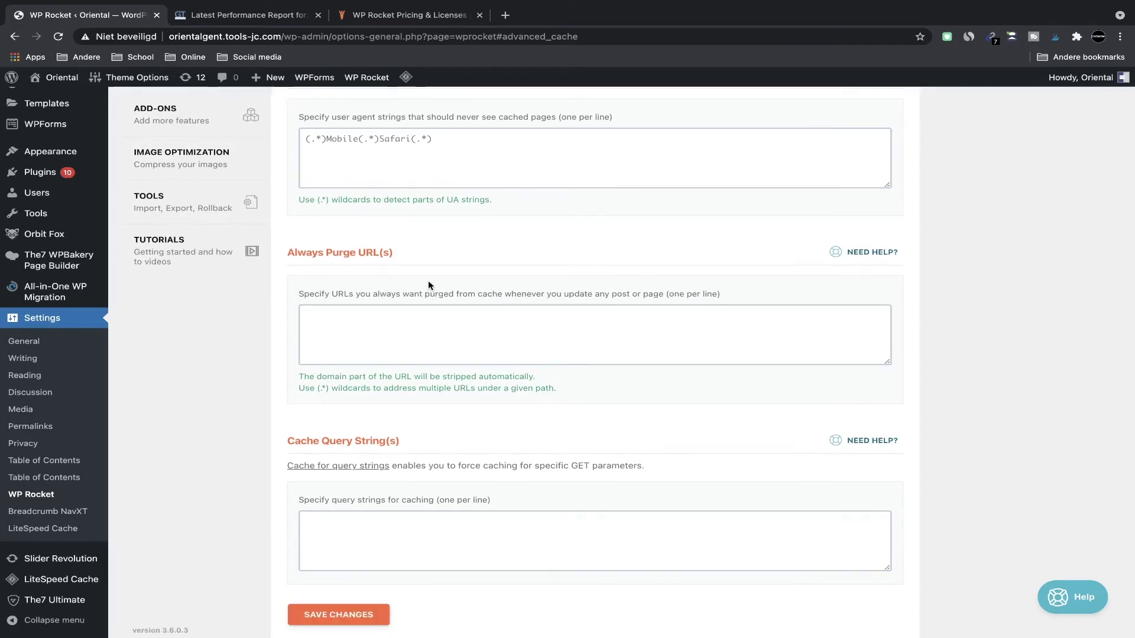
click(325, 618)
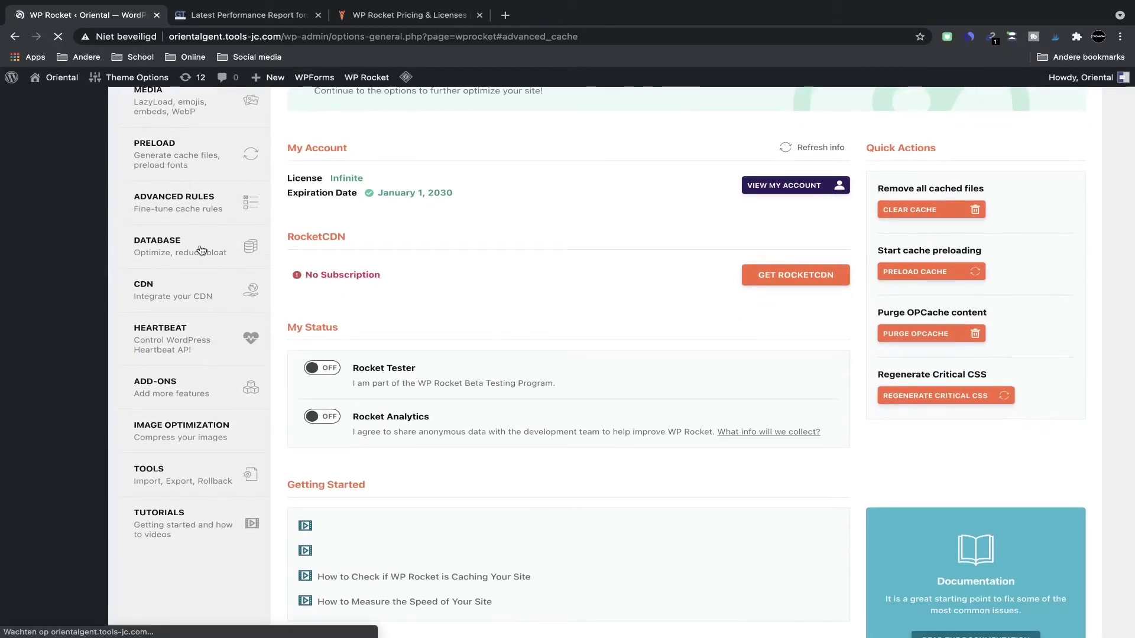
Step: In WP Rocket's Database tab, select post revisions, auto drafts, trashed posts, spam and trashed comments for cleanup
click(202, 250)
scroll(204, 249, down, 2)
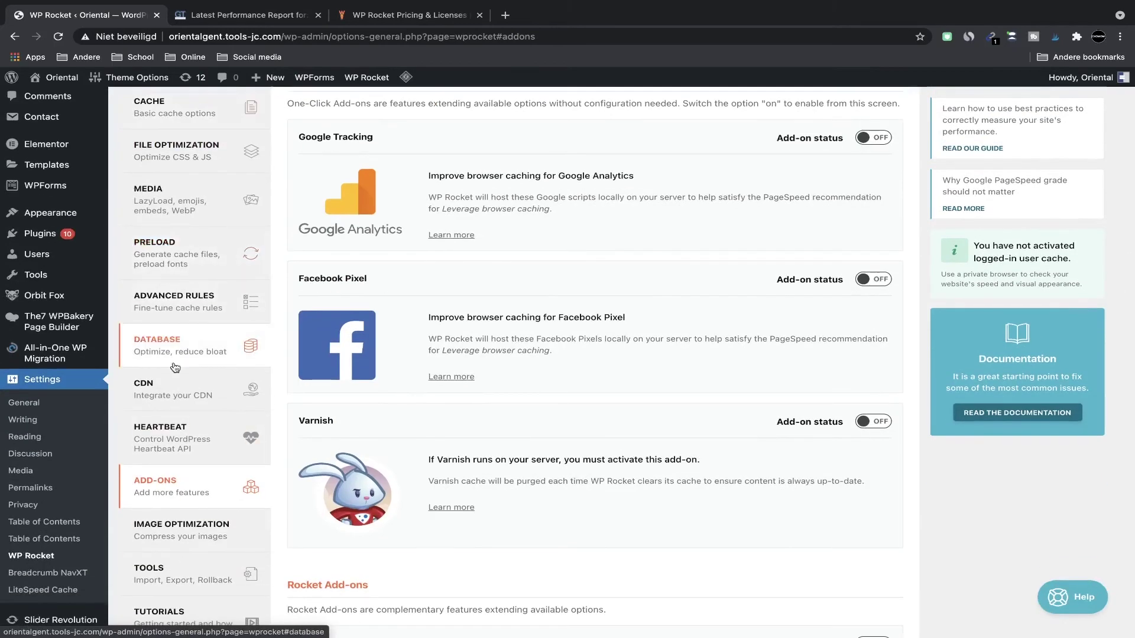
click(177, 346)
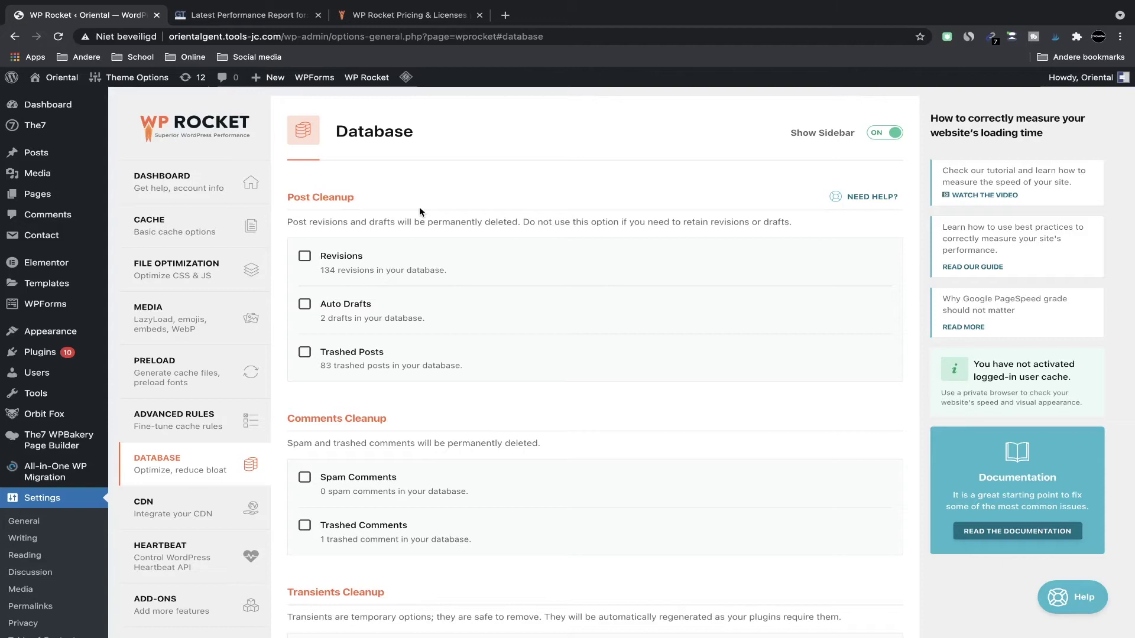
click(305, 256)
click(305, 304)
click(306, 352)
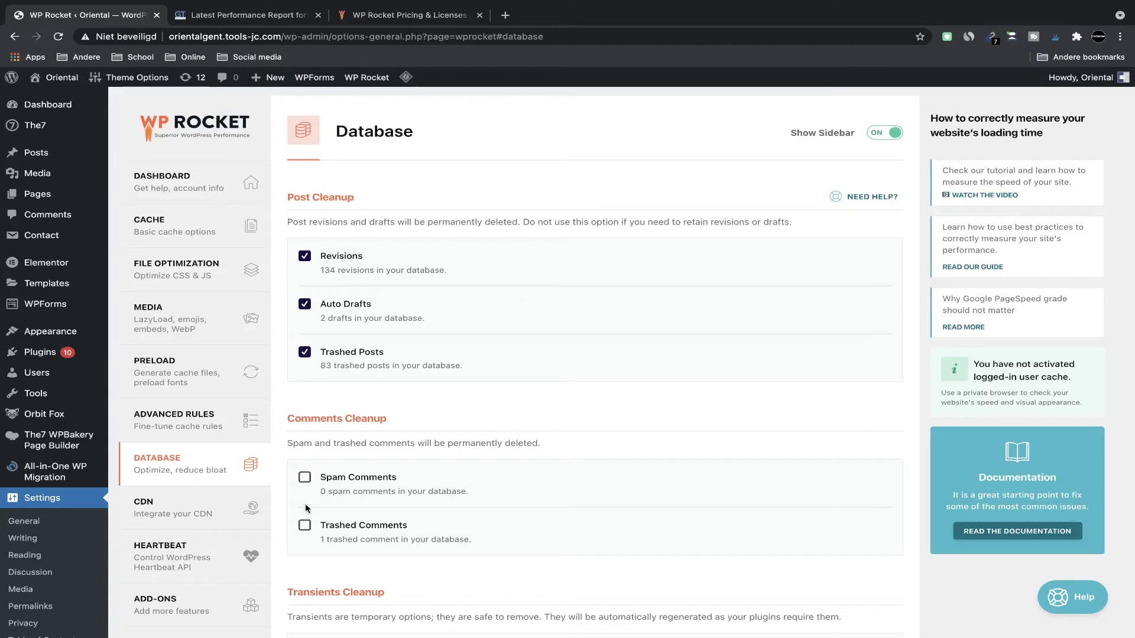
click(305, 479)
click(305, 525)
Step: Add expired and all transients, table optimization and daily automatic cleanup, then reload to see 53 transients
scroll(305, 472, down, 5)
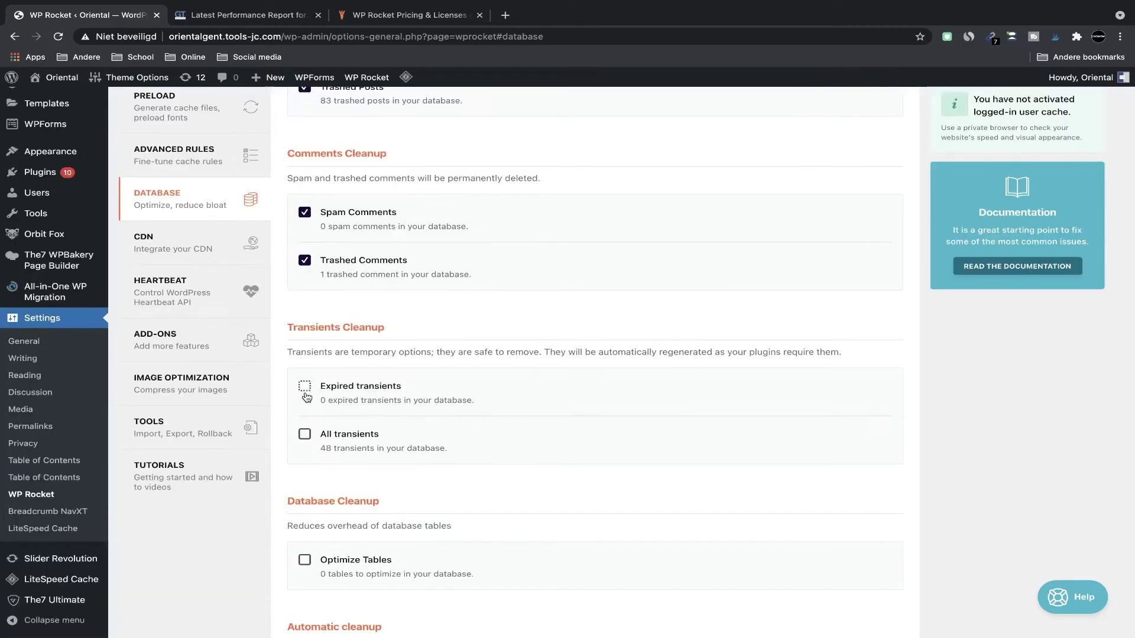
click(305, 387)
click(305, 435)
scroll(305, 440, down, 3)
click(304, 360)
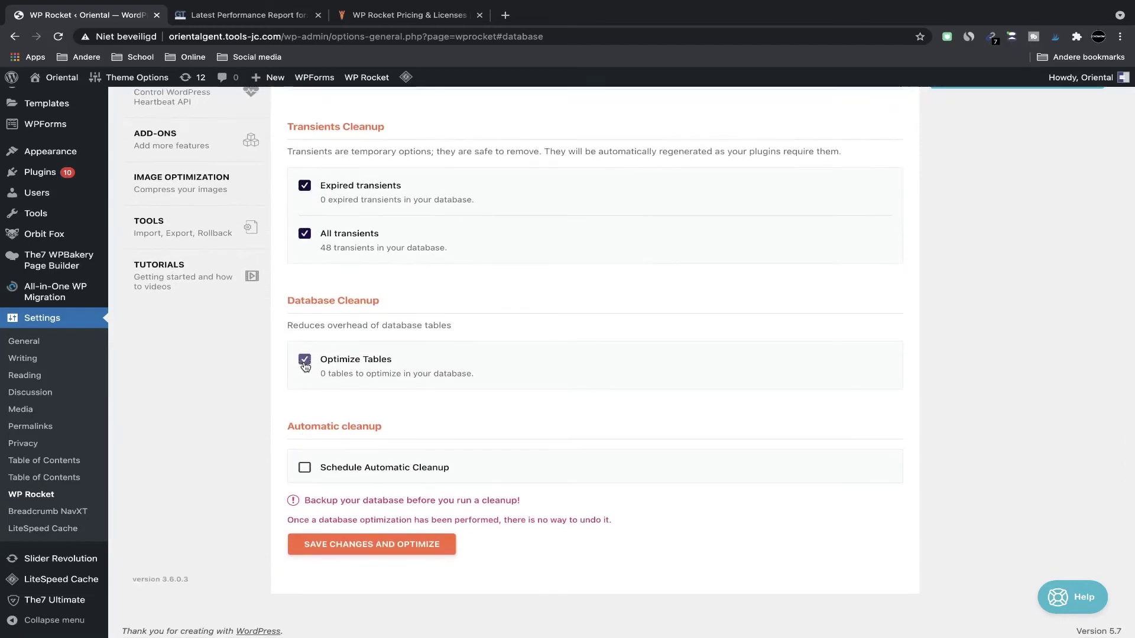
click(304, 468)
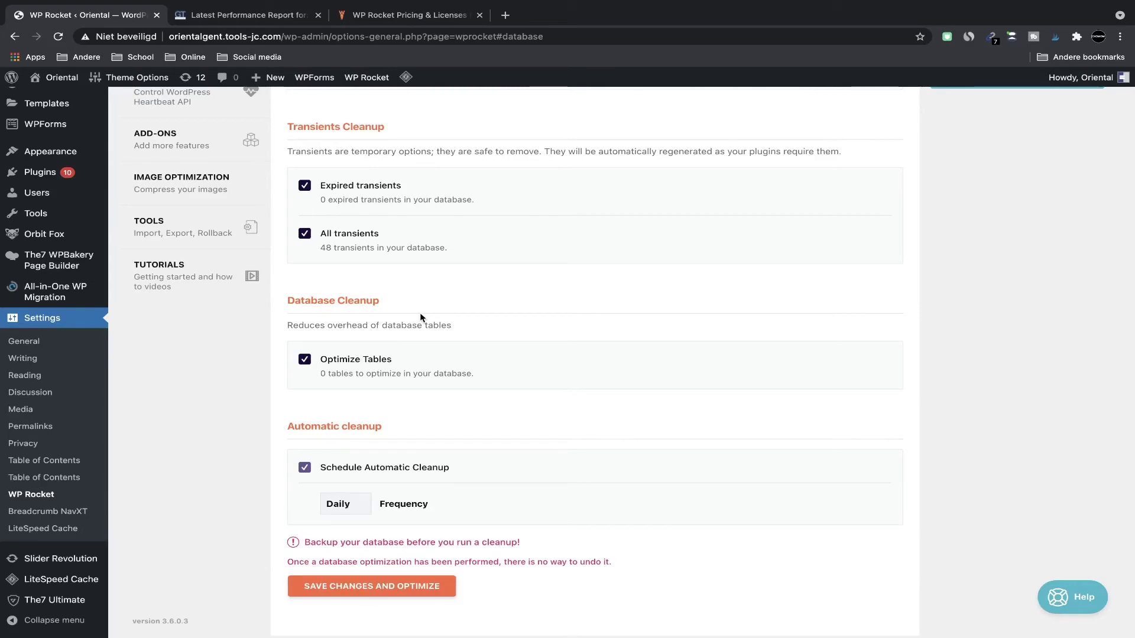
key(ctrl+r)
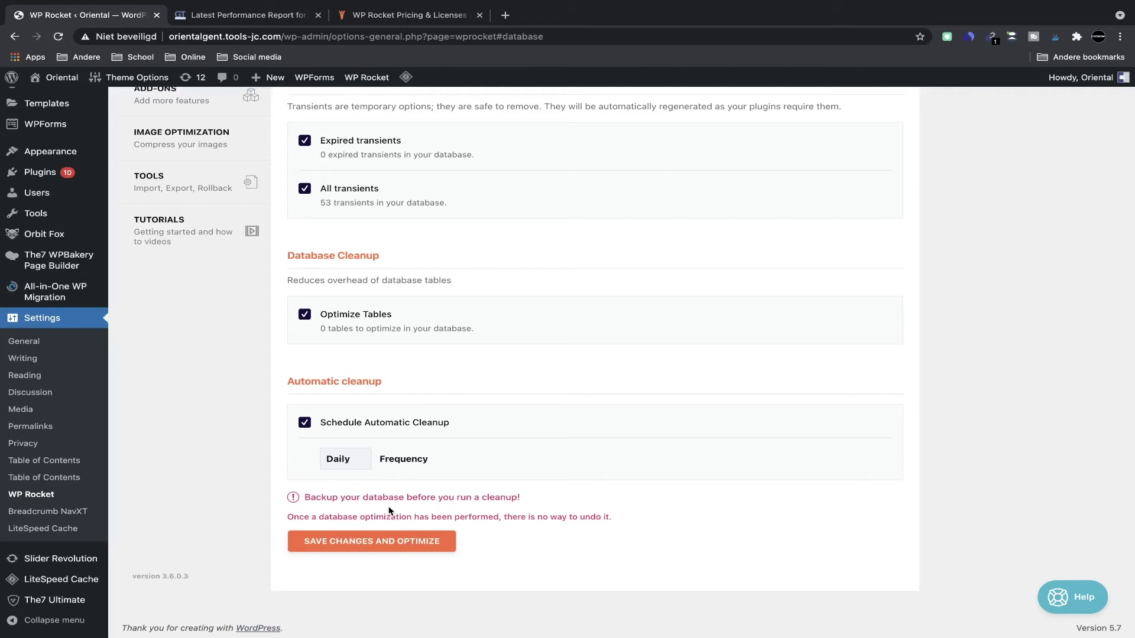
scroll(201, 157, up, 3)
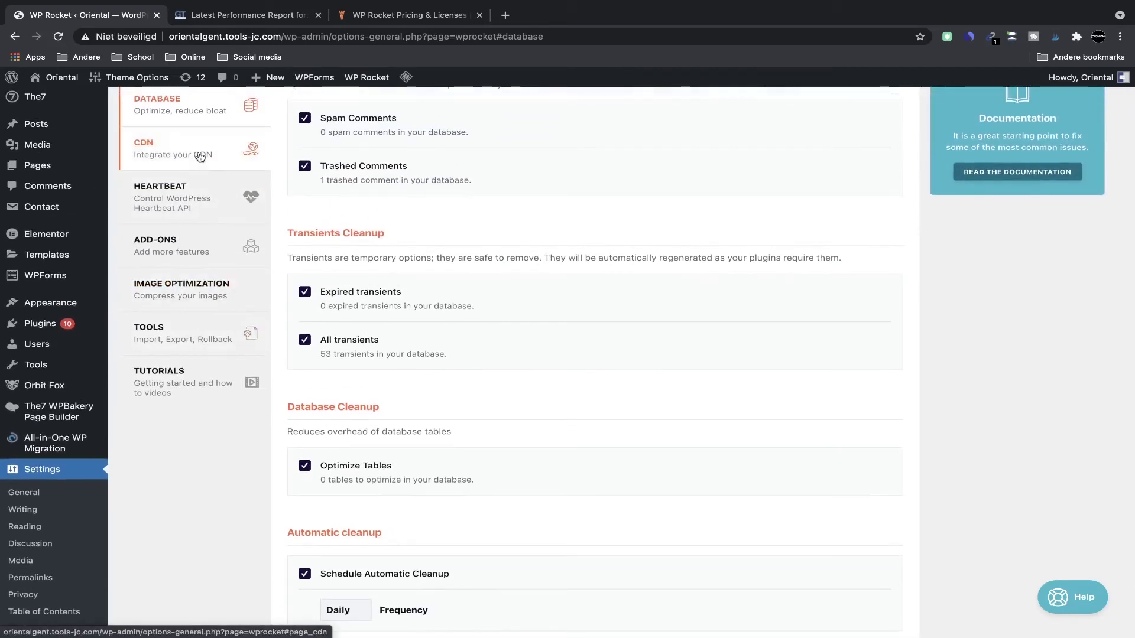
Step: Look through the CDN and Exclude files from CDN options, leaving Content Delivery Network off with no CNAME
click(201, 156)
scroll(346, 422, down, 1)
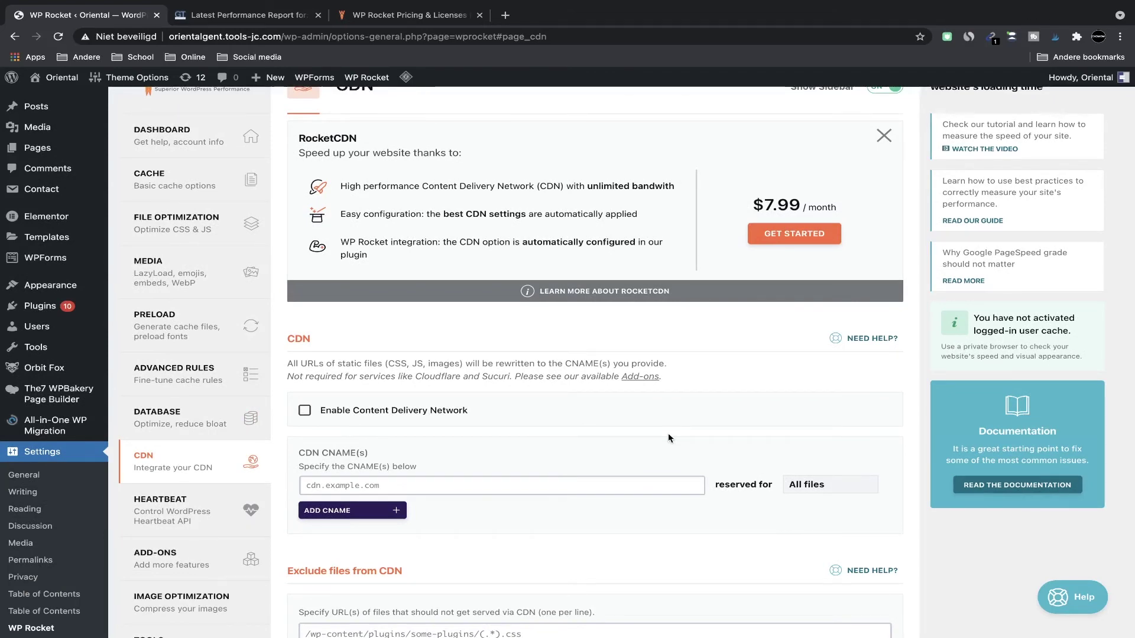
scroll(670, 438, down, 1)
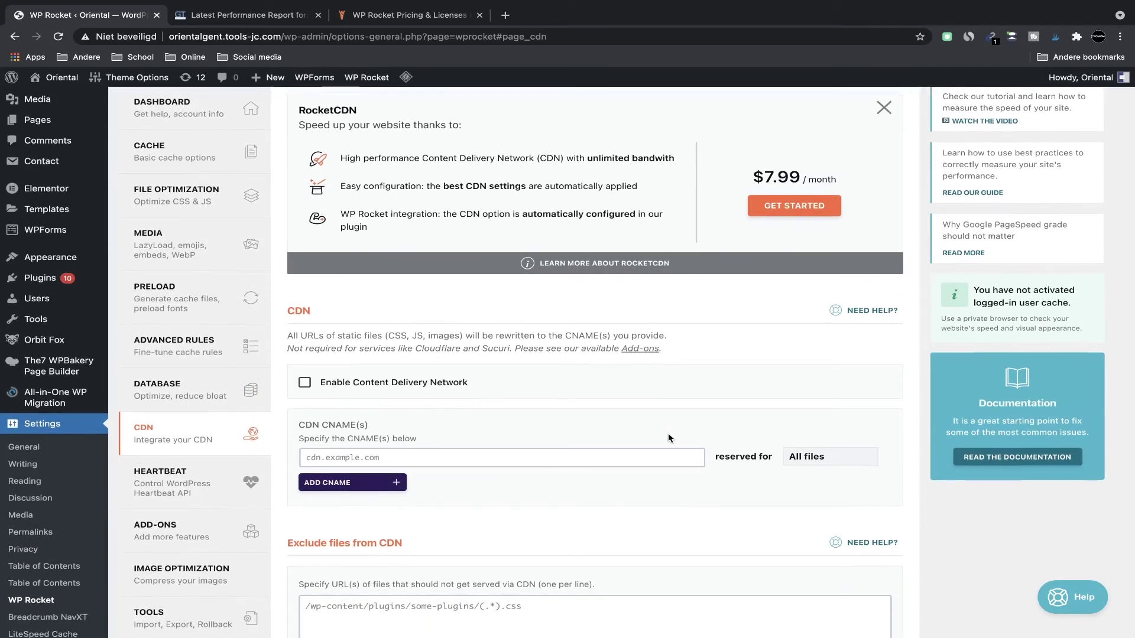
scroll(669, 437, down, 1)
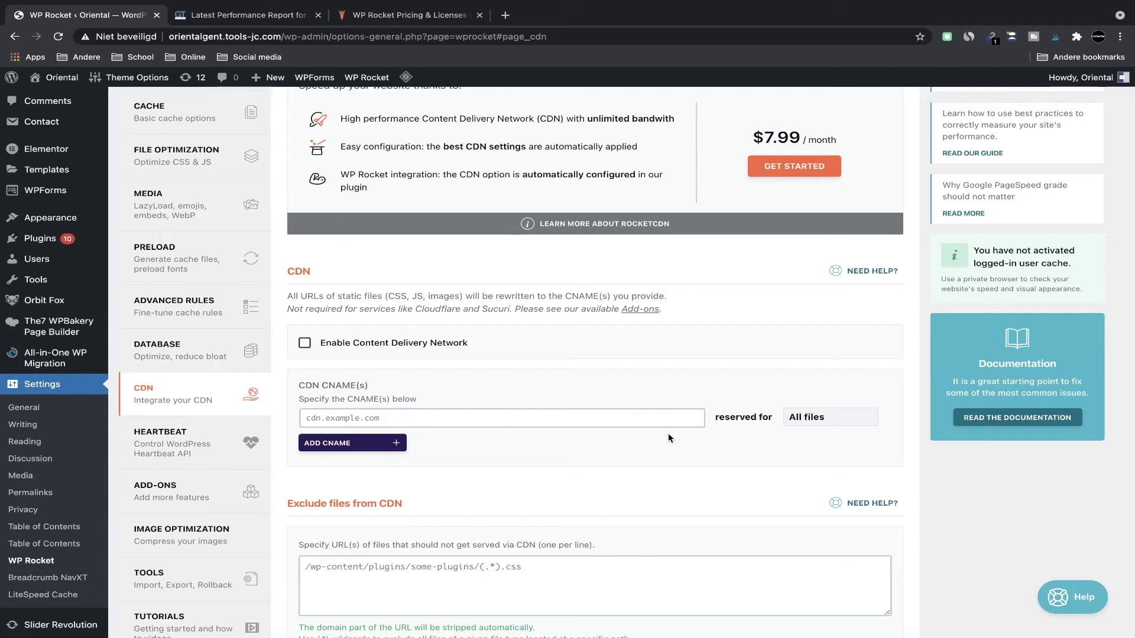
scroll(668, 437, down, 1)
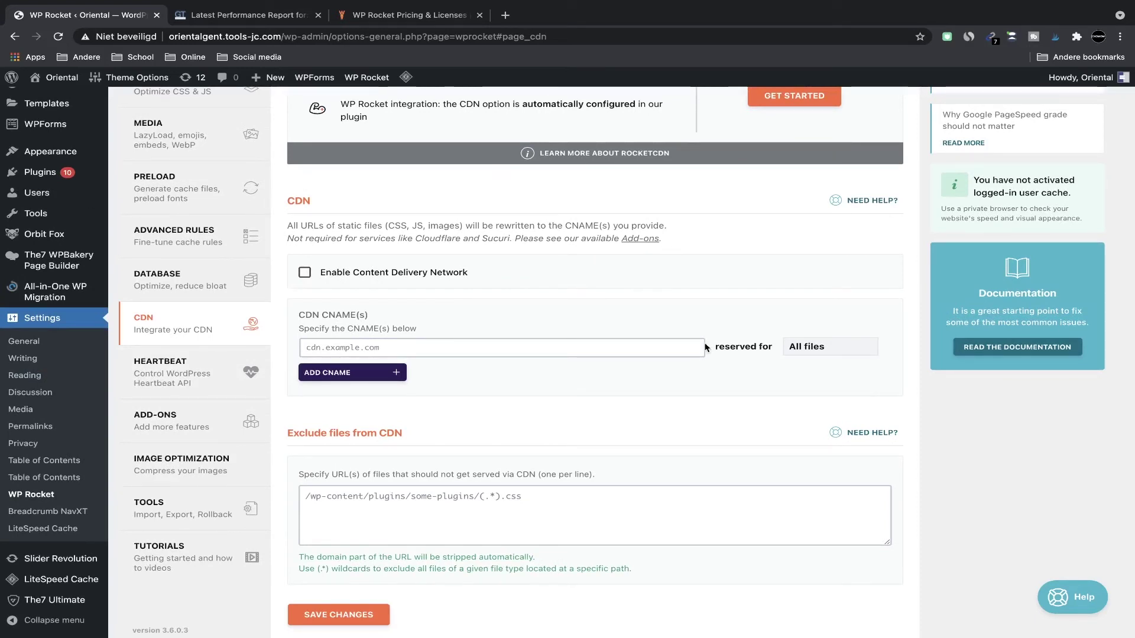
scroll(705, 348, down, 1)
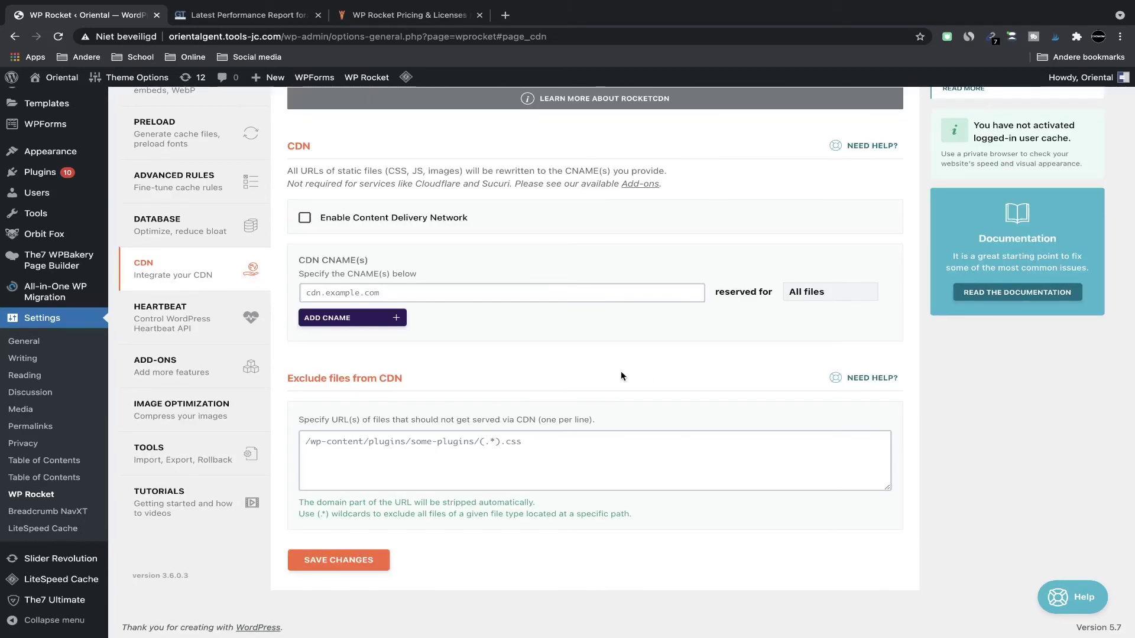
Step: Turn on Control Heartbeat, keep Reduce activity for backend, post editor and frontend, and save
click(161, 312)
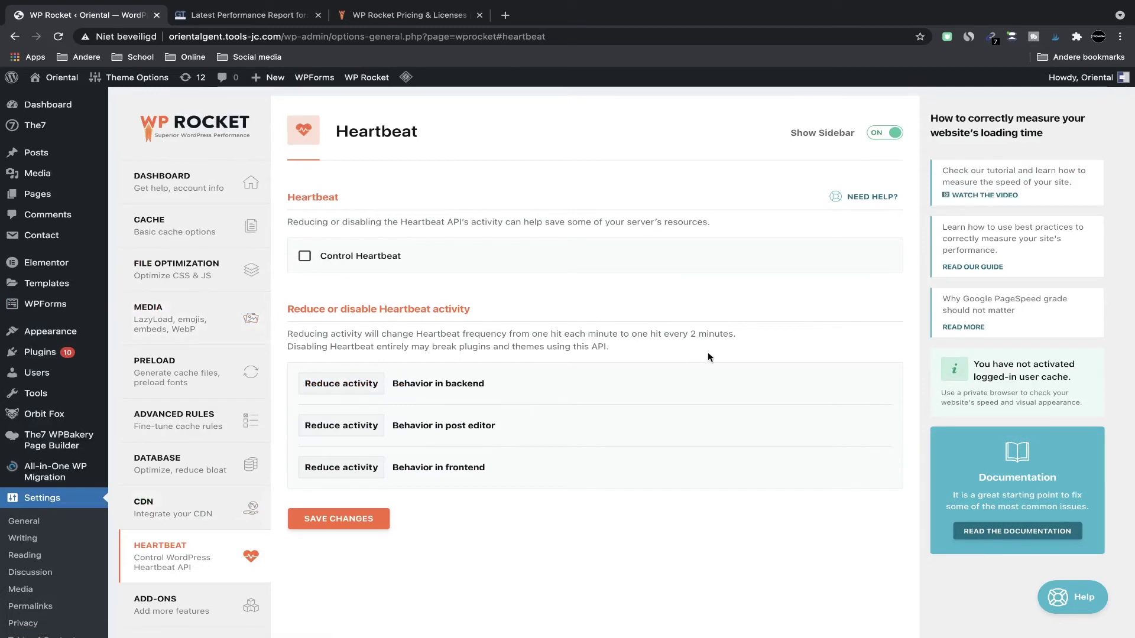
scroll(715, 369, down, 1)
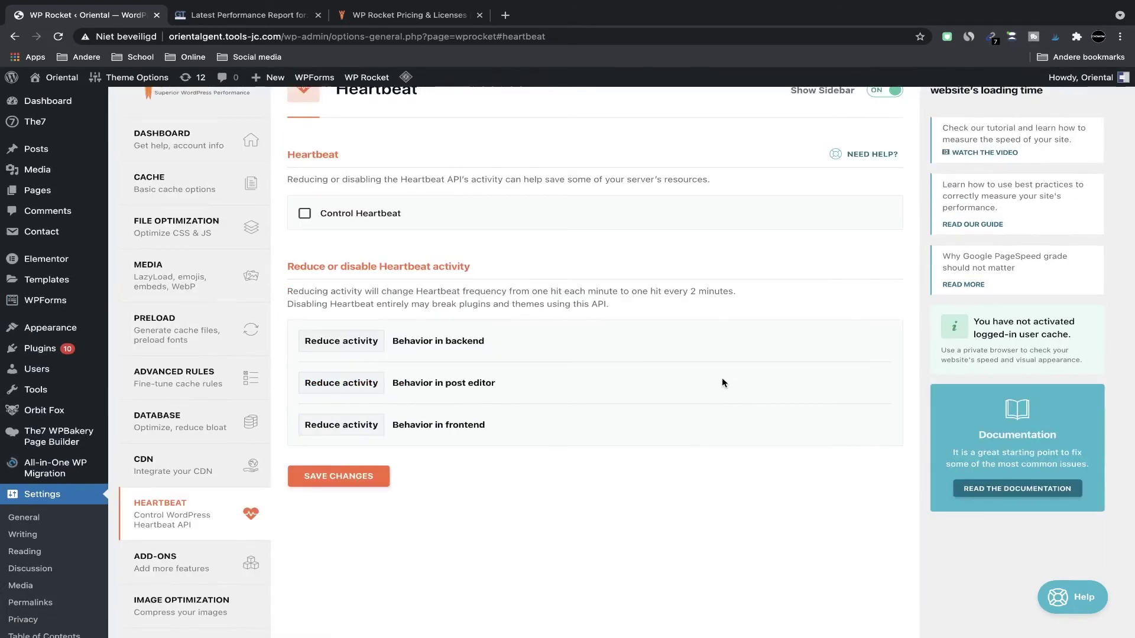
scroll(722, 380, down, 1)
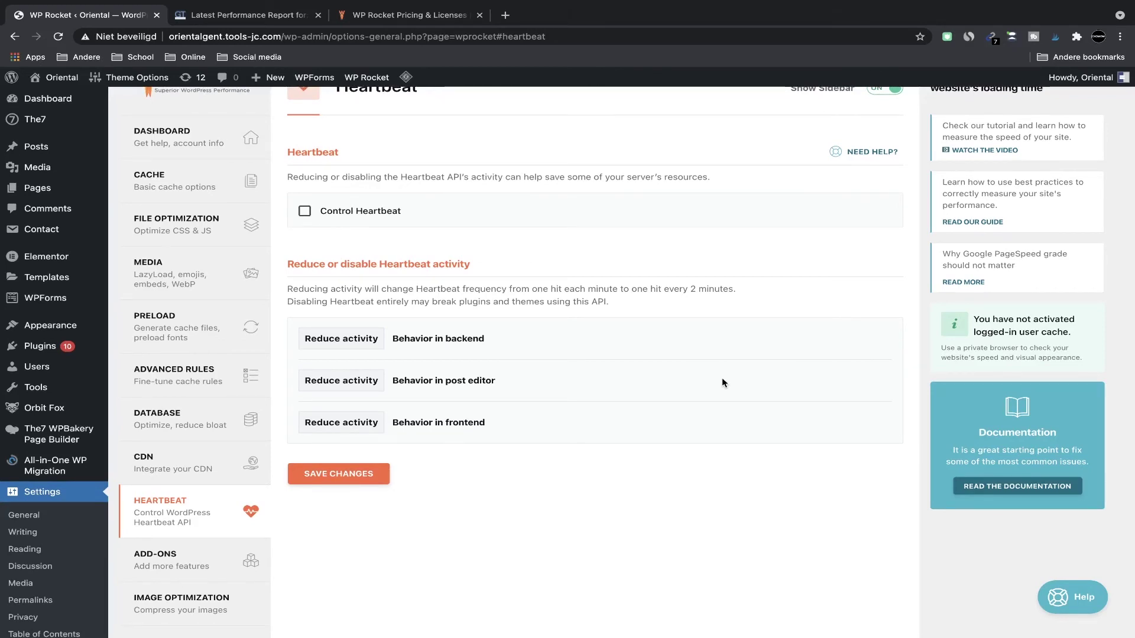
scroll(722, 381, down, 1)
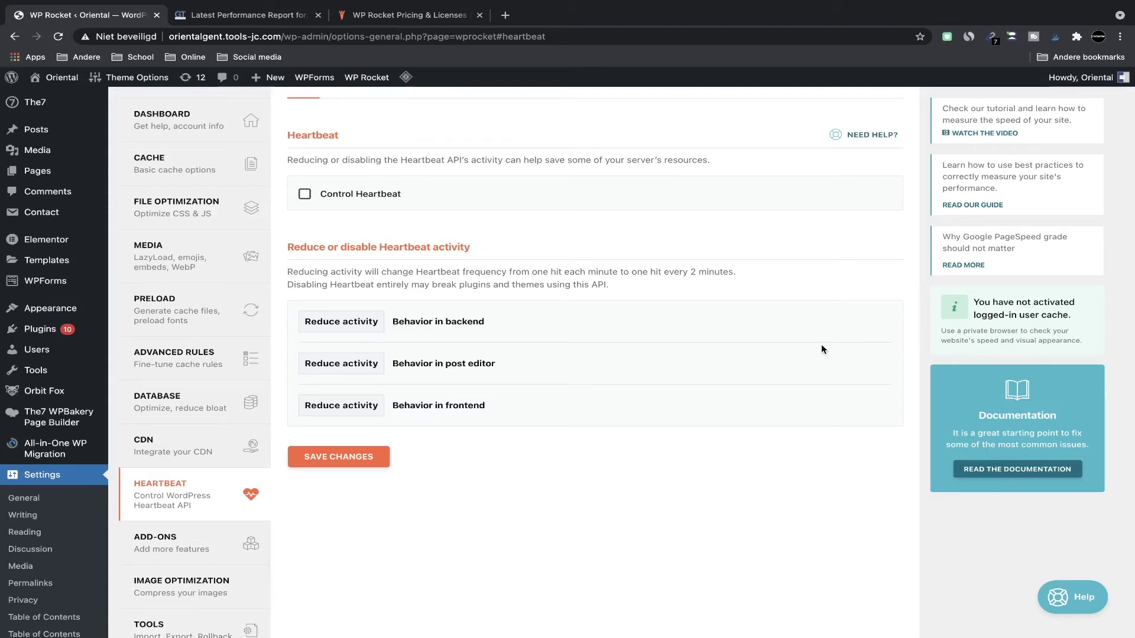
scroll(308, 224, up, 1)
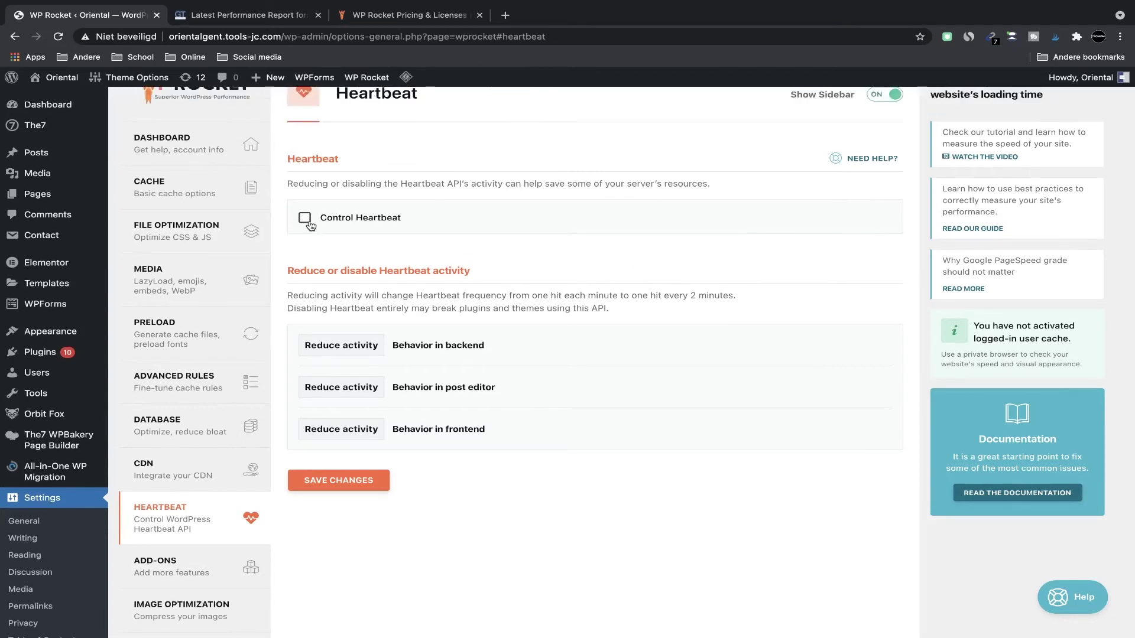
click(306, 220)
click(358, 350)
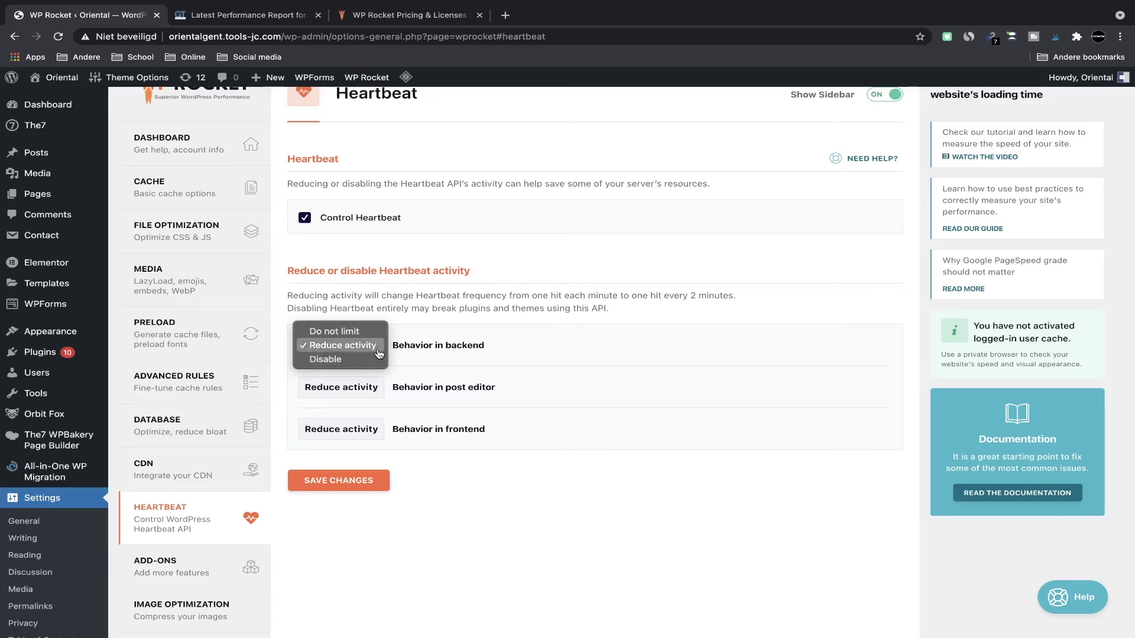
click(496, 333)
click(380, 484)
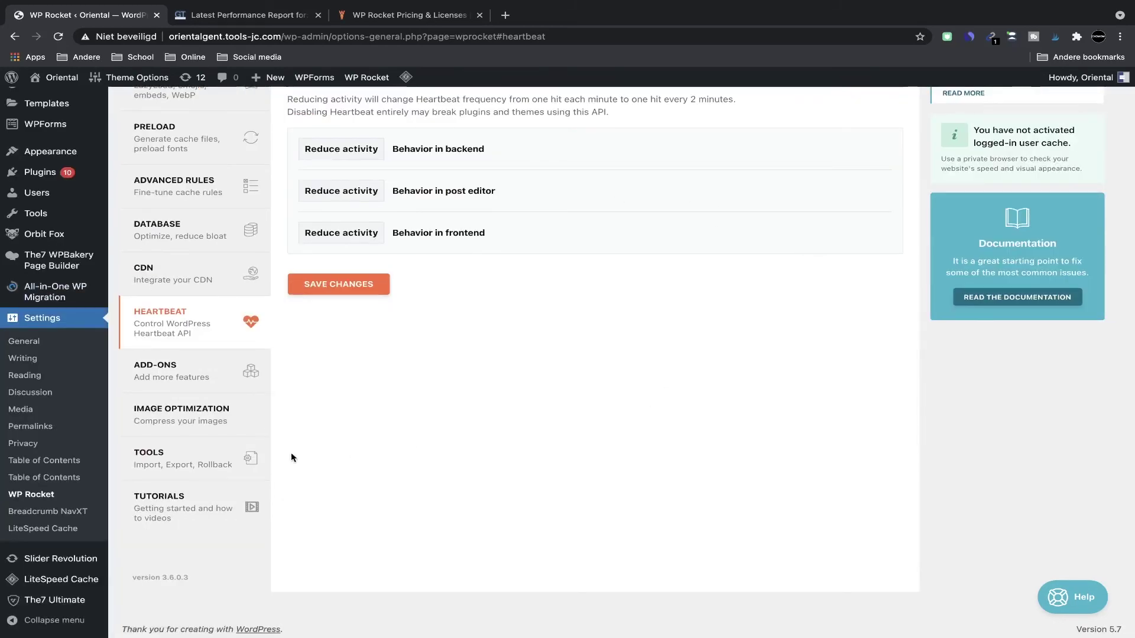
Step: Look over the Imagify image optimization panel, then go to the Tools page for export, import and rollback
click(264, 427)
scroll(722, 568, down, 4)
scroll(722, 564, up, 4)
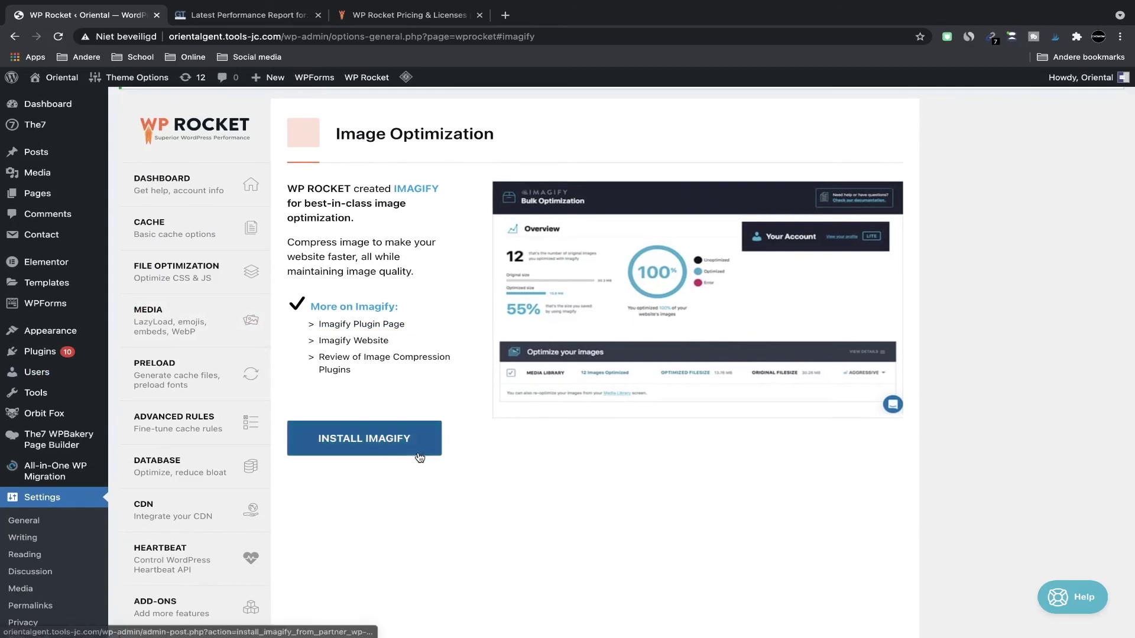
scroll(466, 444, down, 2)
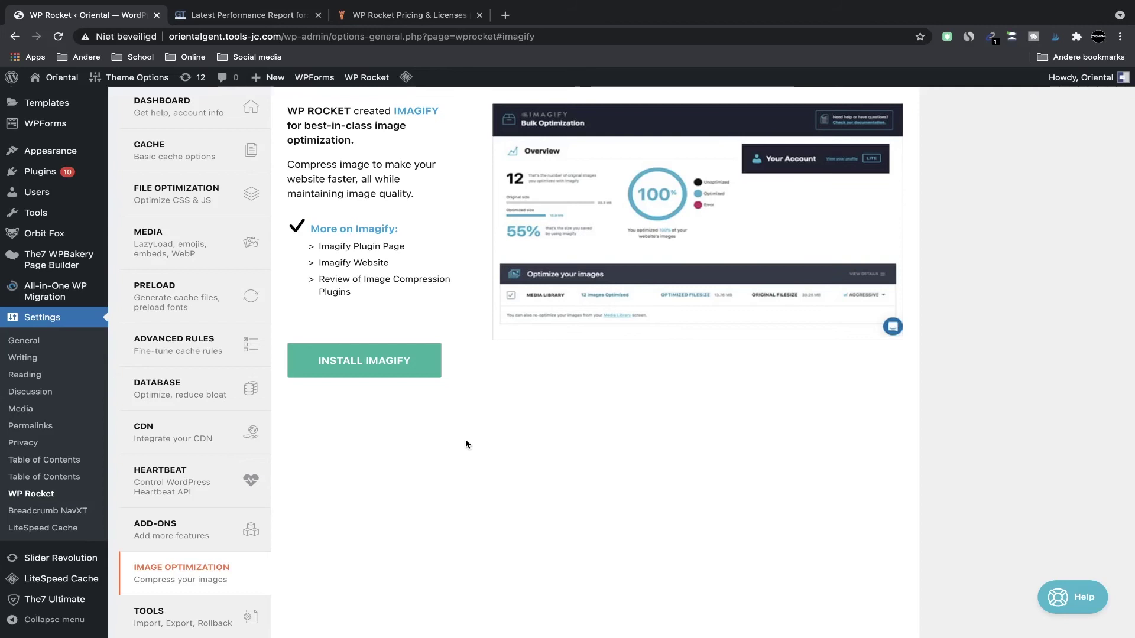
scroll(465, 441, down, 1)
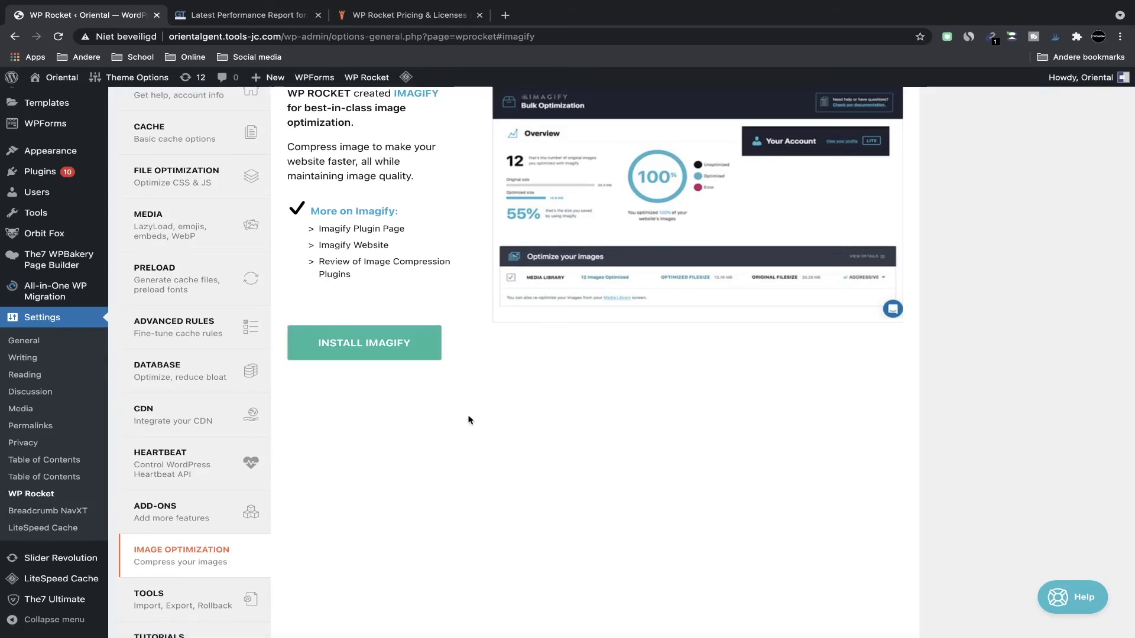
scroll(468, 419, down, 3)
click(210, 459)
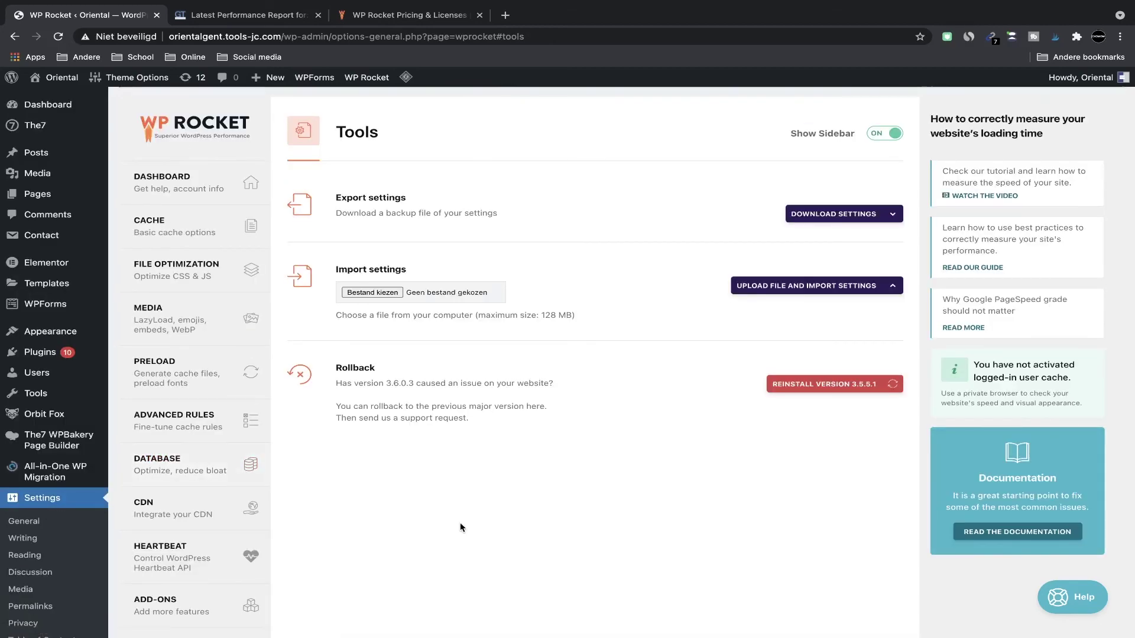
Step: Browse the Tutorials page videos on getting started, file optimization, preload and add-ons
scroll(479, 362, down, 5)
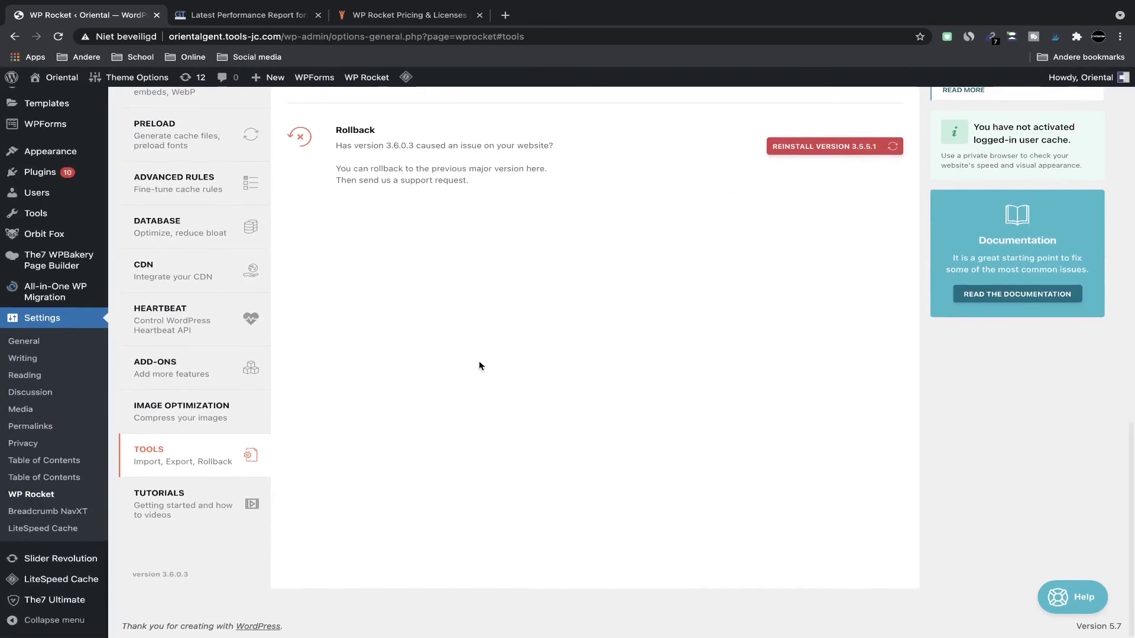
click(183, 513)
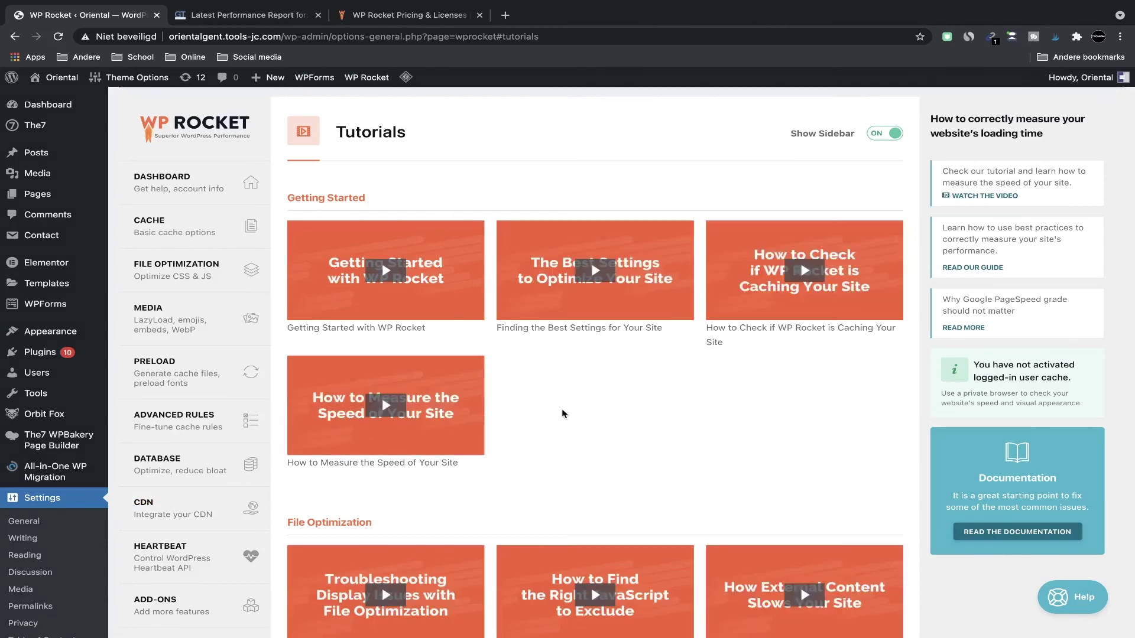
scroll(489, 352, down, 7)
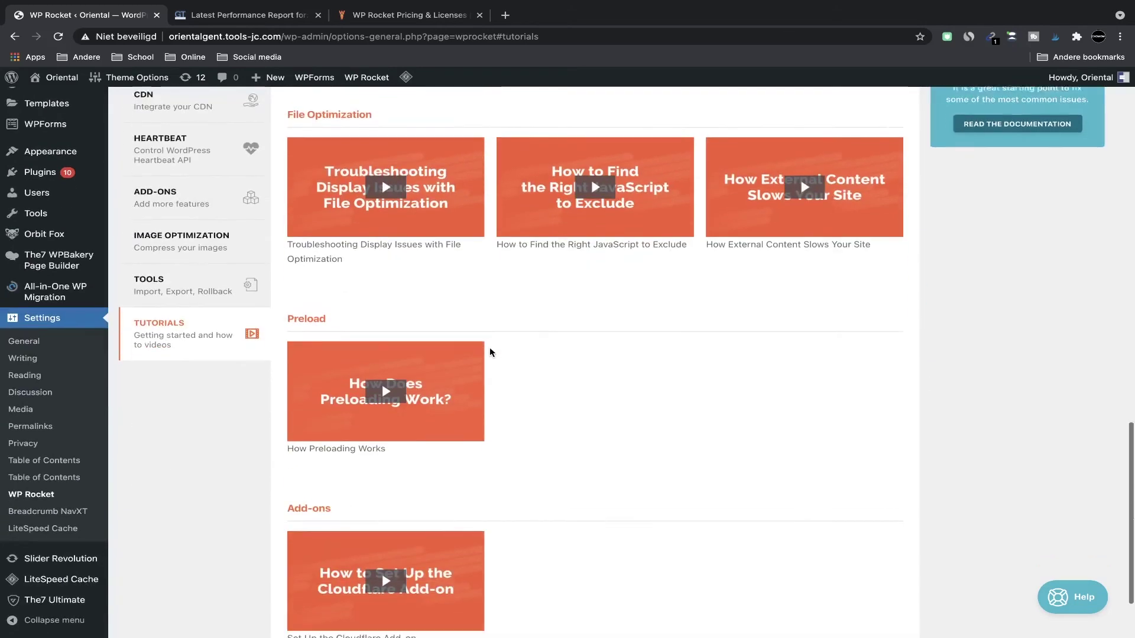
scroll(489, 353, up, 4)
scroll(490, 353, down, 5)
scroll(489, 352, up, 8)
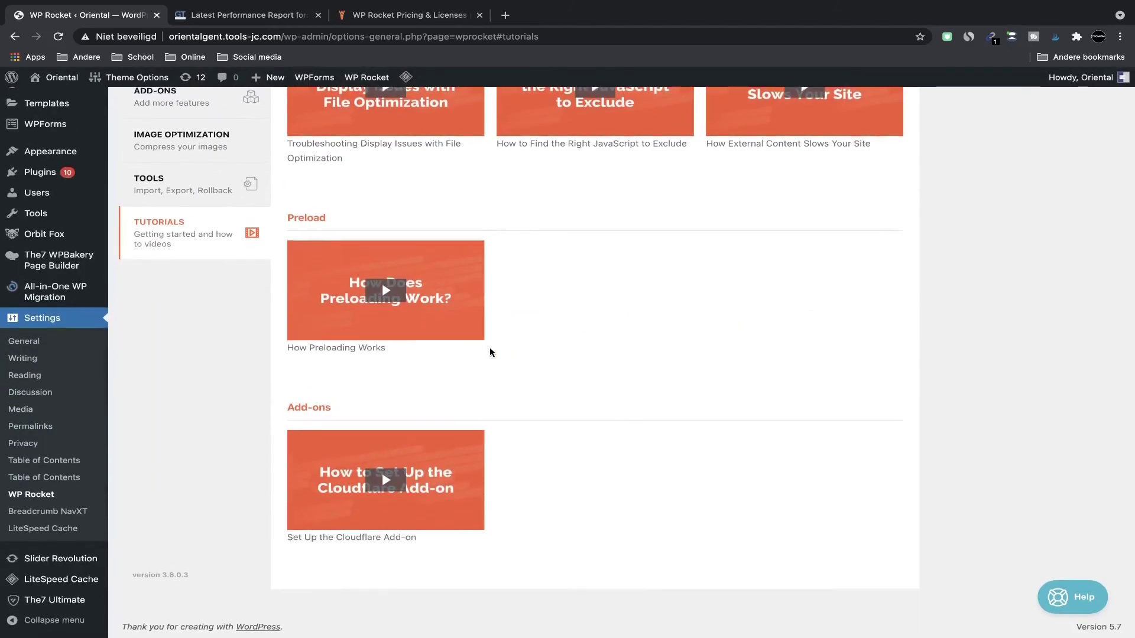
scroll(489, 352, up, 1)
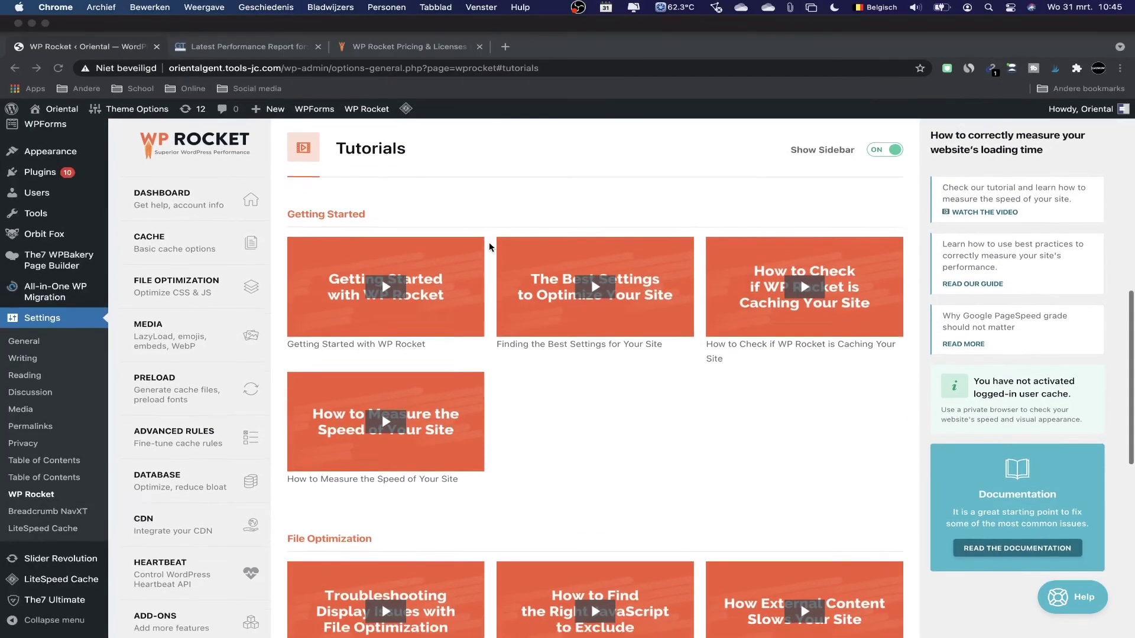
scroll(490, 216, down, 1)
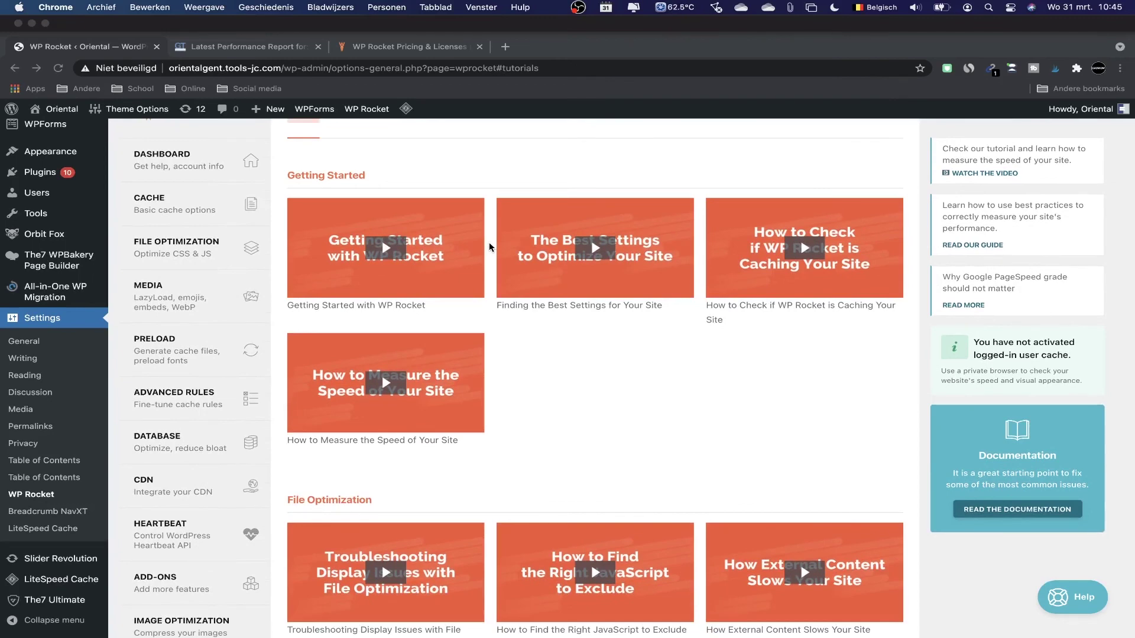
scroll(489, 247, down, 5)
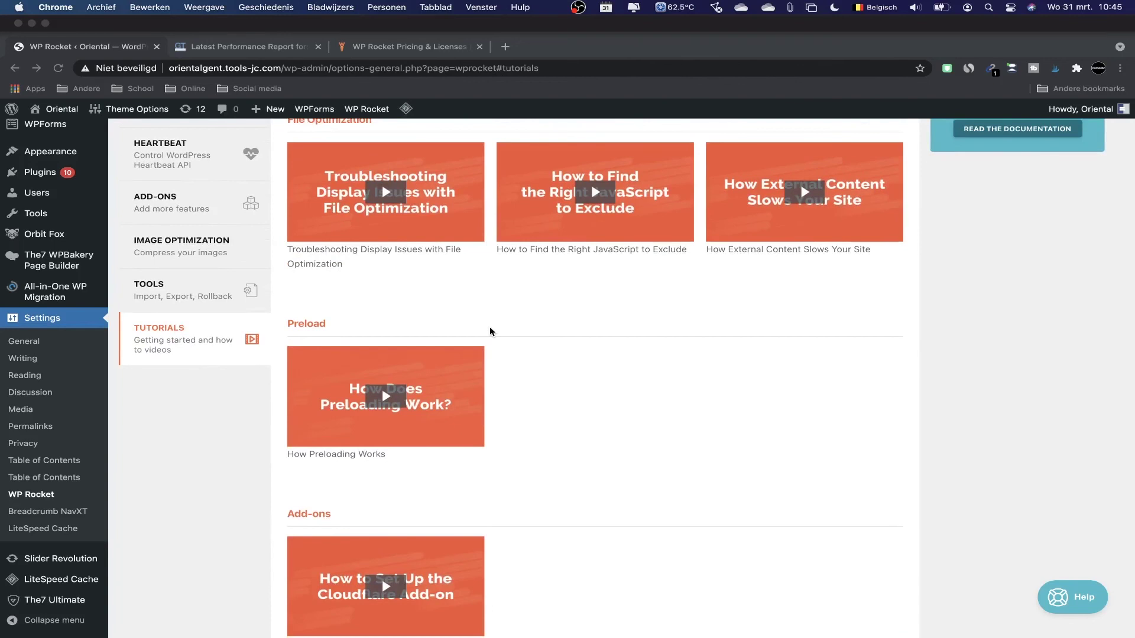
Step: Switch back to the WP Rocket pricing tab showing Single $49, Plus $99 and Infinite $249 licences
click(409, 46)
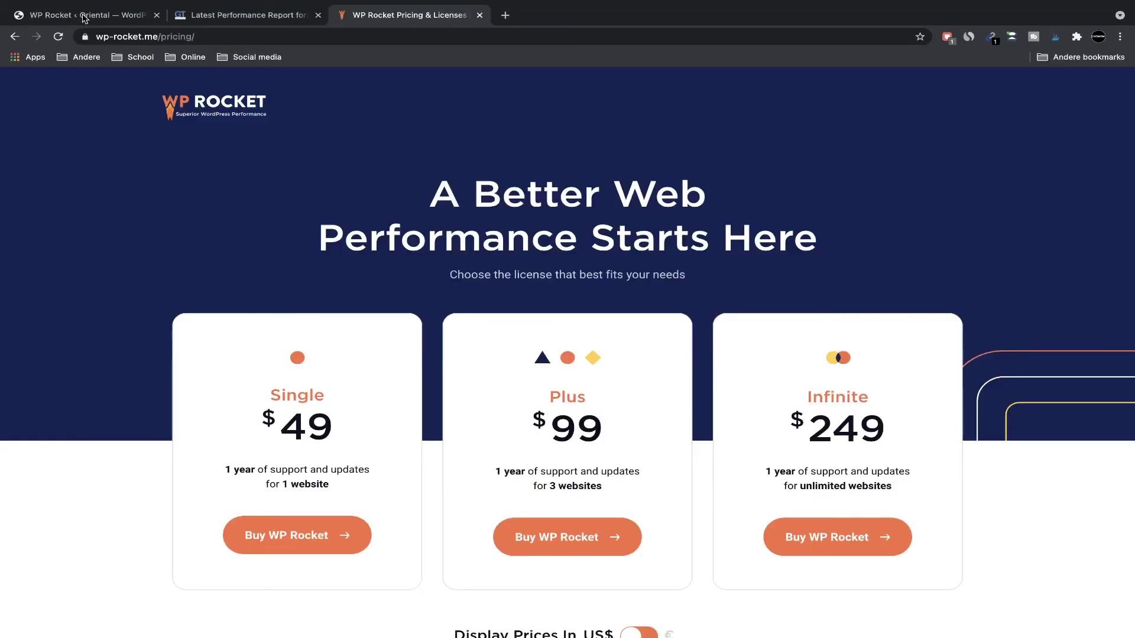